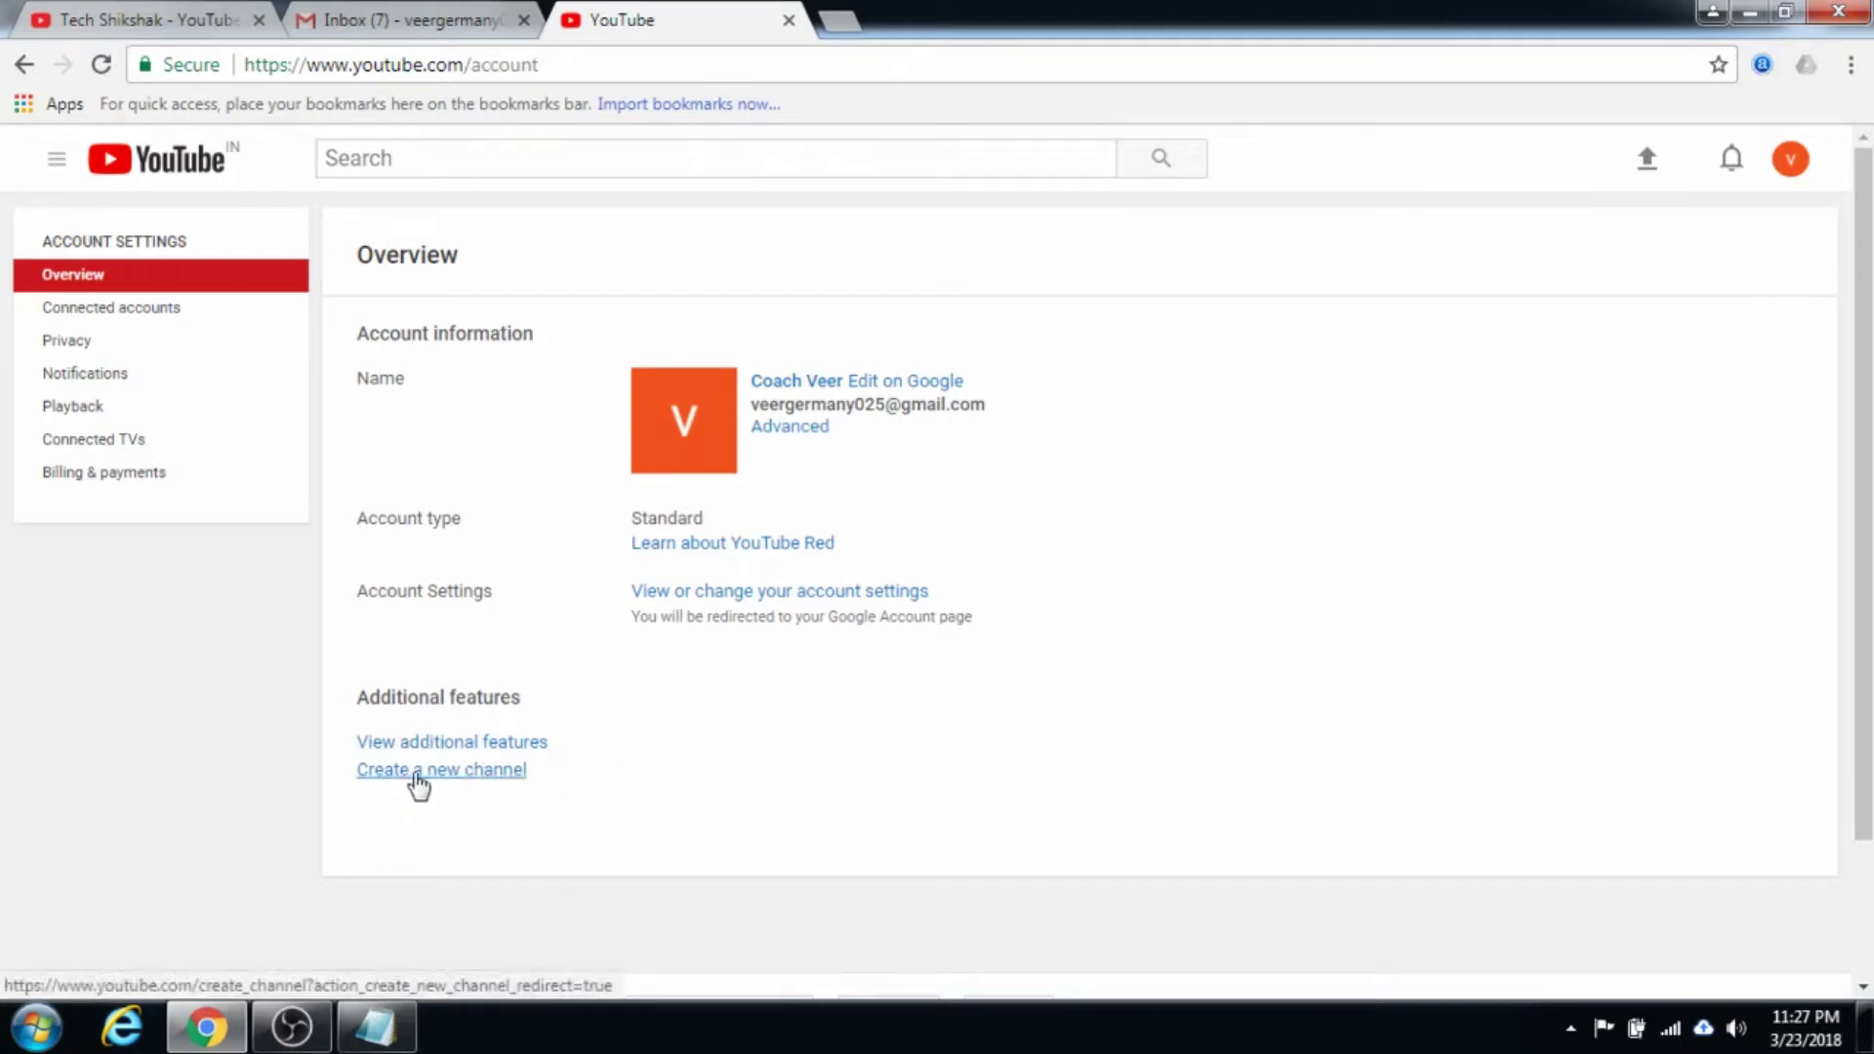
Step: Create a new channel by setting up a Brand Account under the coach's channel name
{"action": "left_click", "coordinate": [481, 780]}
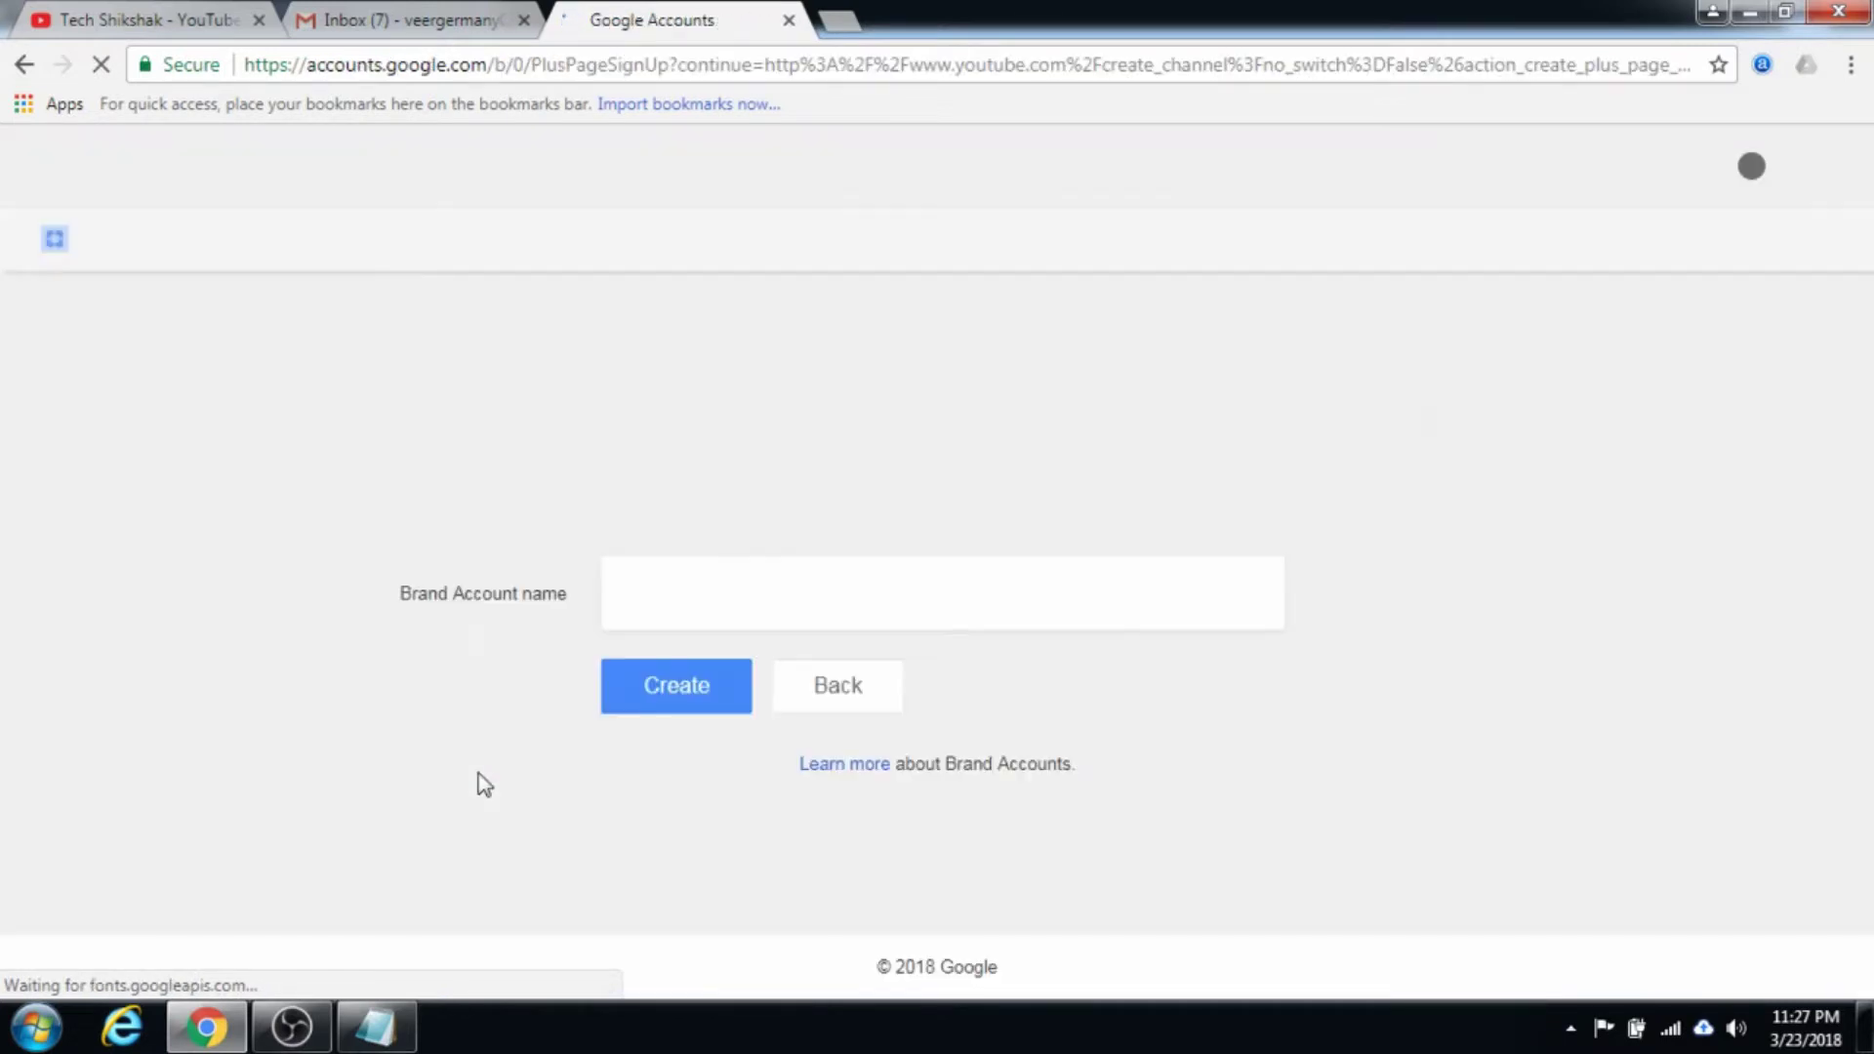
{"action": "left_click", "coordinate": [731, 607]}
{"action": "type", "text": "Coach Veer"}
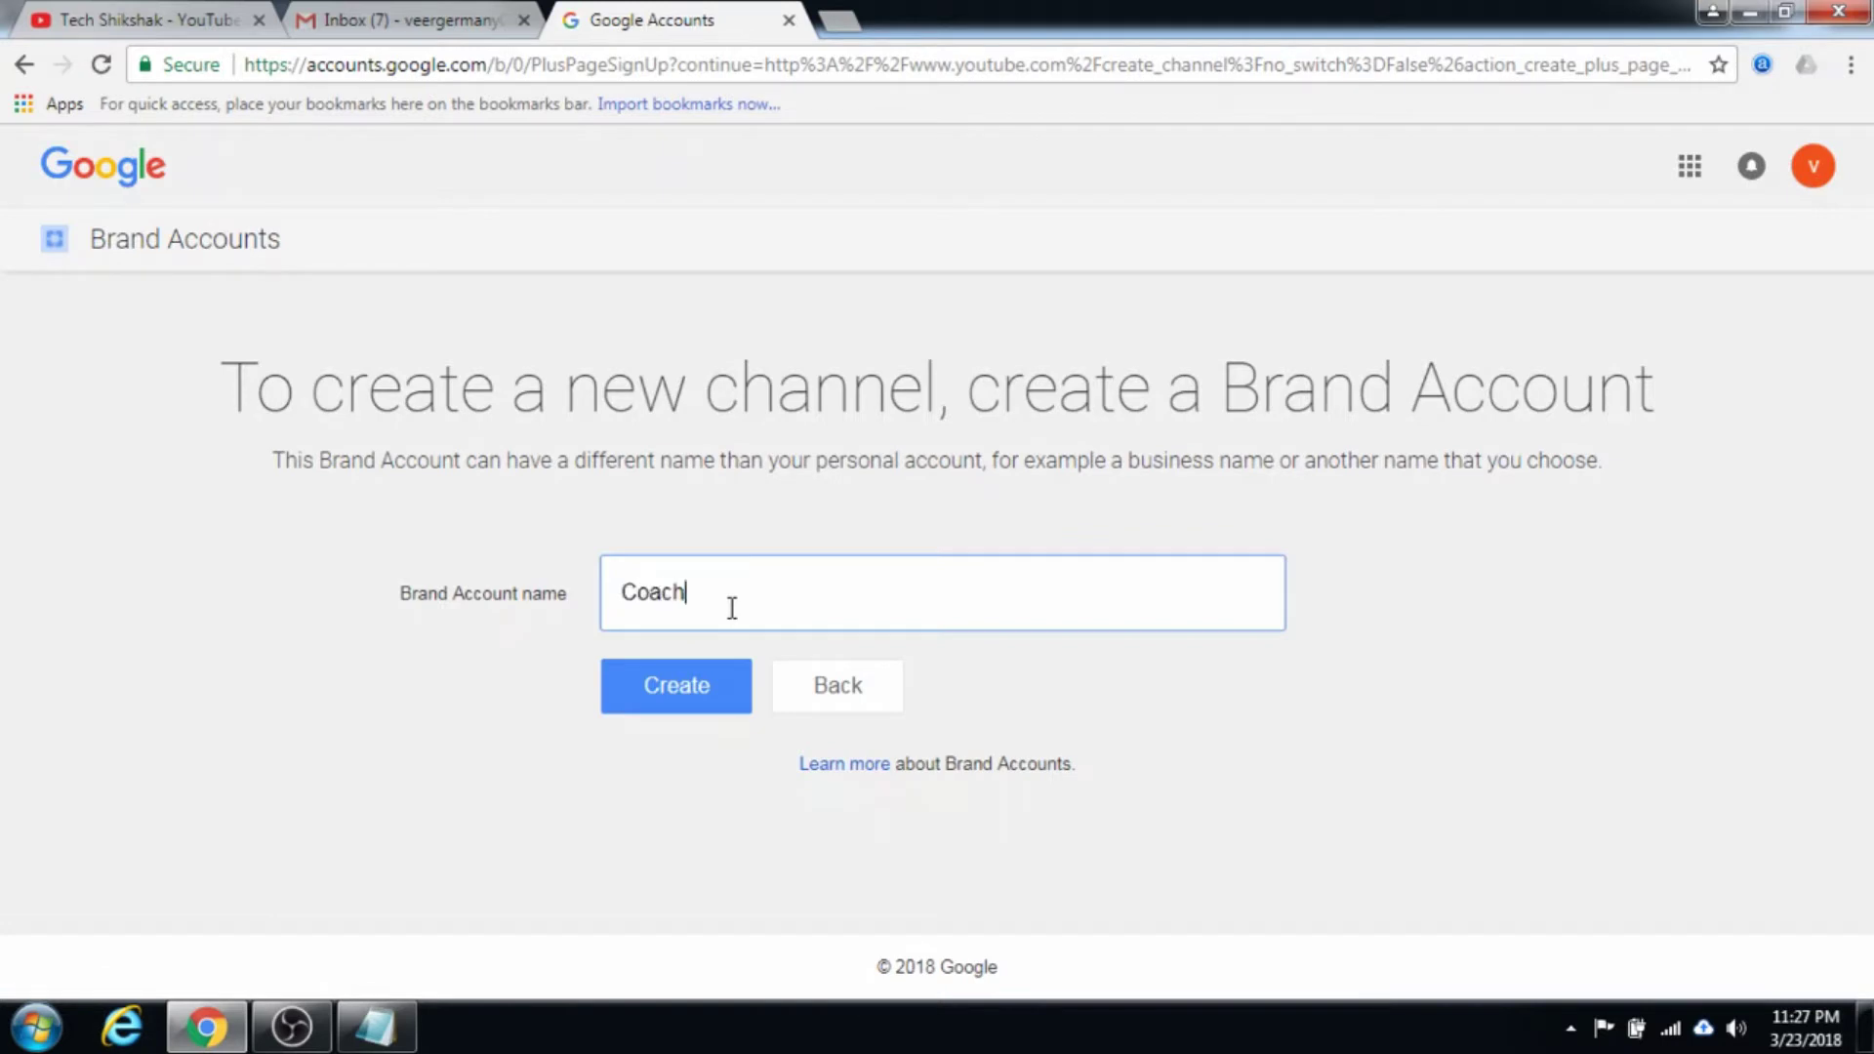
{"action": "left_click", "coordinate": [675, 690]}
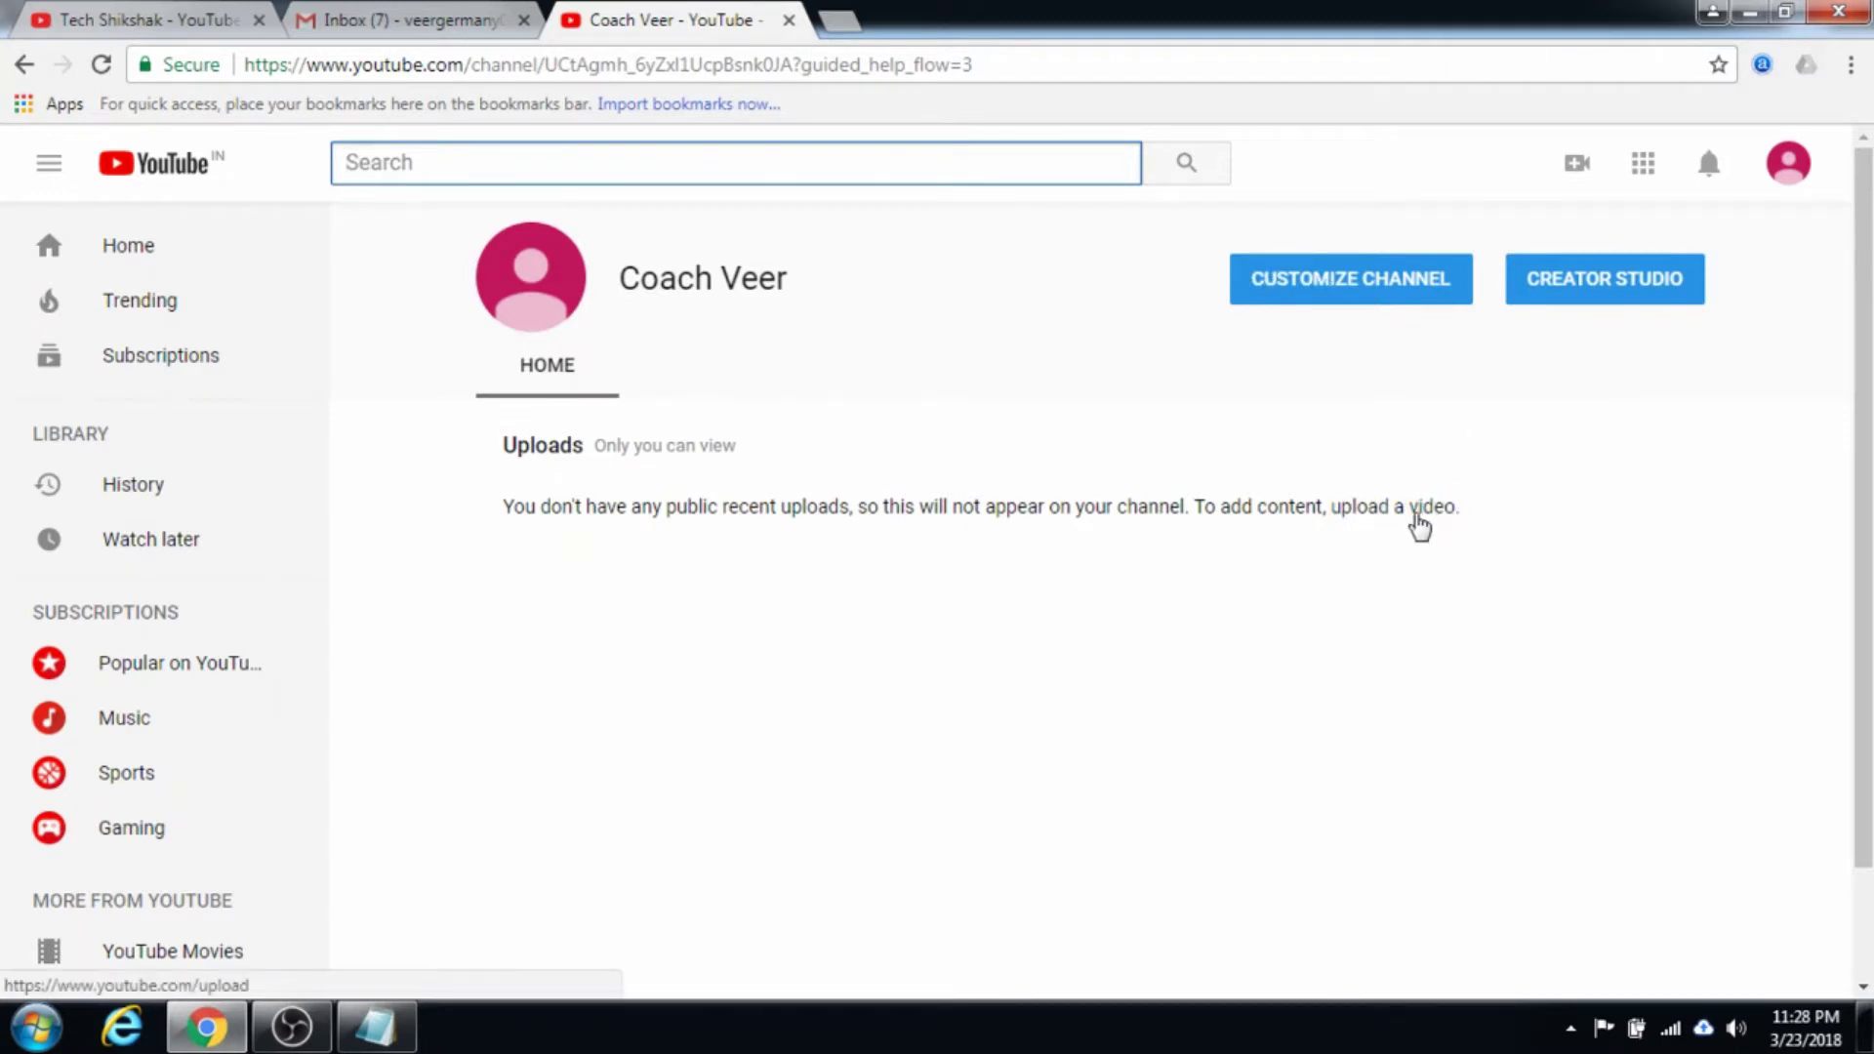
Step: Upload the Desktop video whose file name ends in "video1" to the new channel with Public visibility
{"action": "left_click", "coordinate": [1412, 525]}
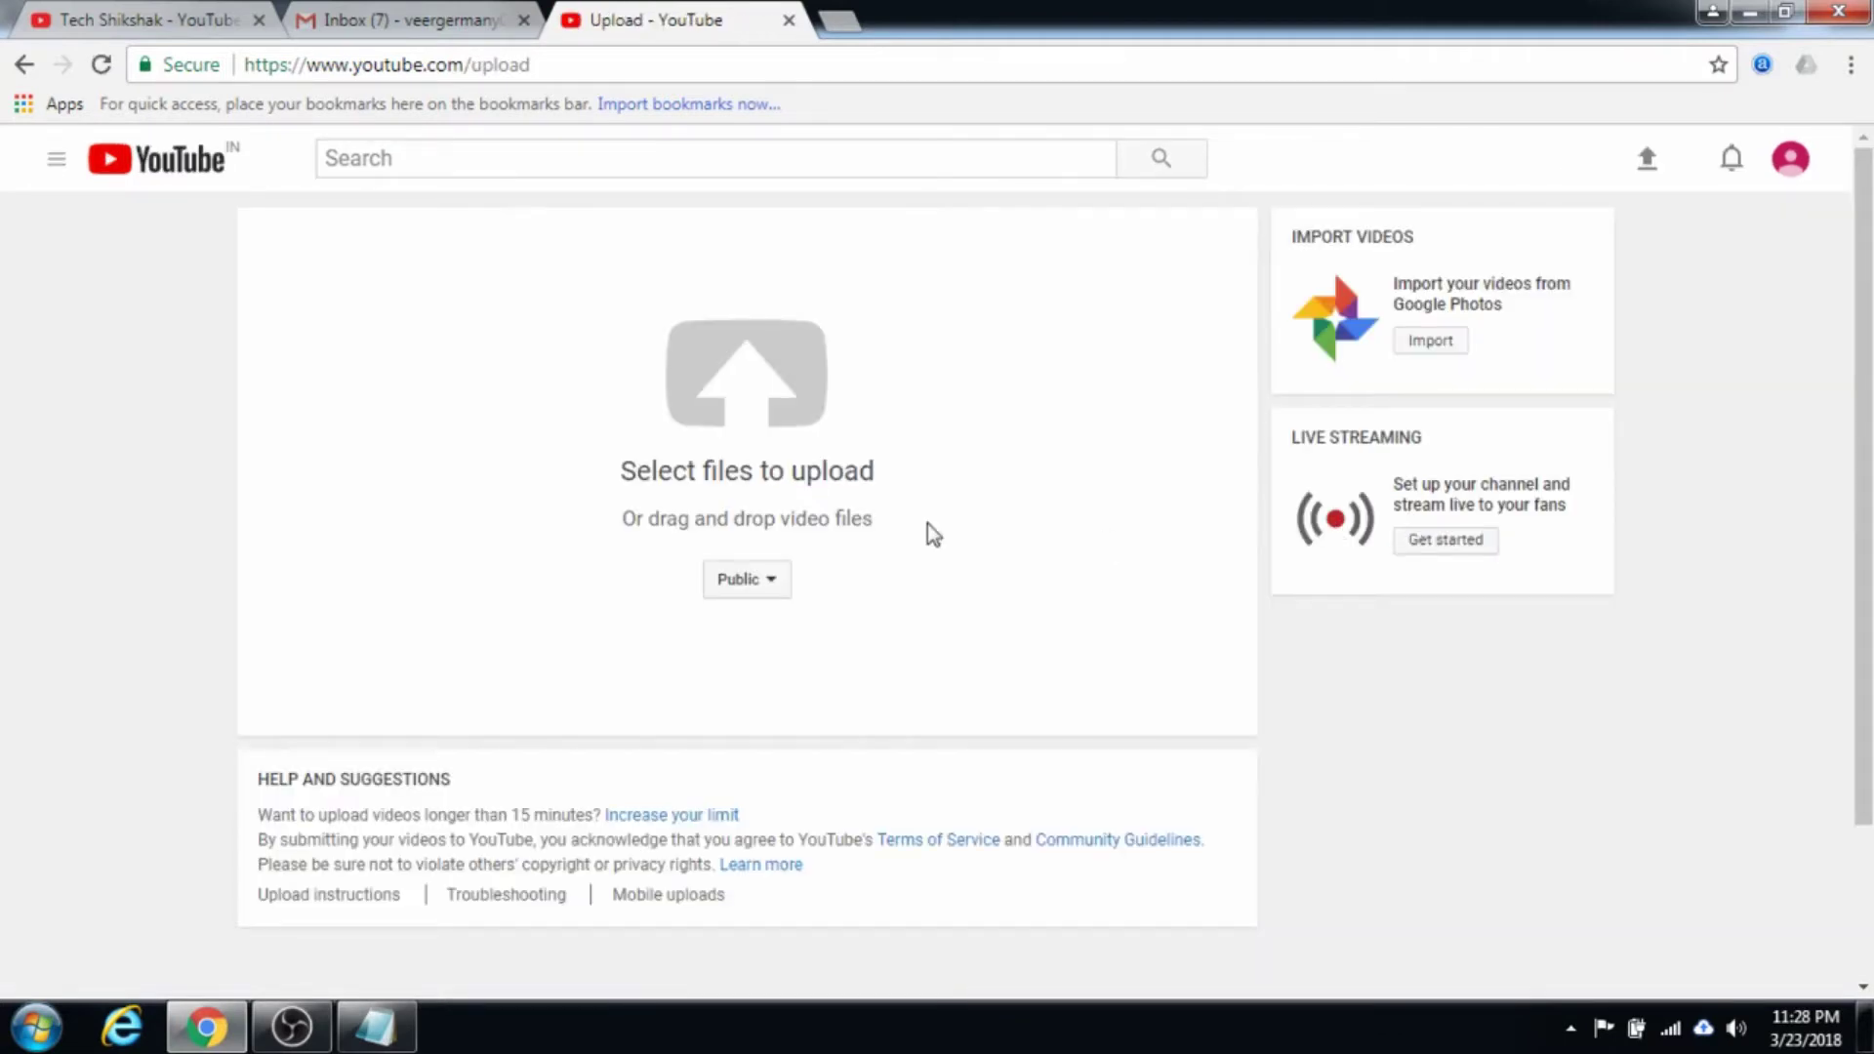
{"action": "left_click", "coordinate": [736, 393]}
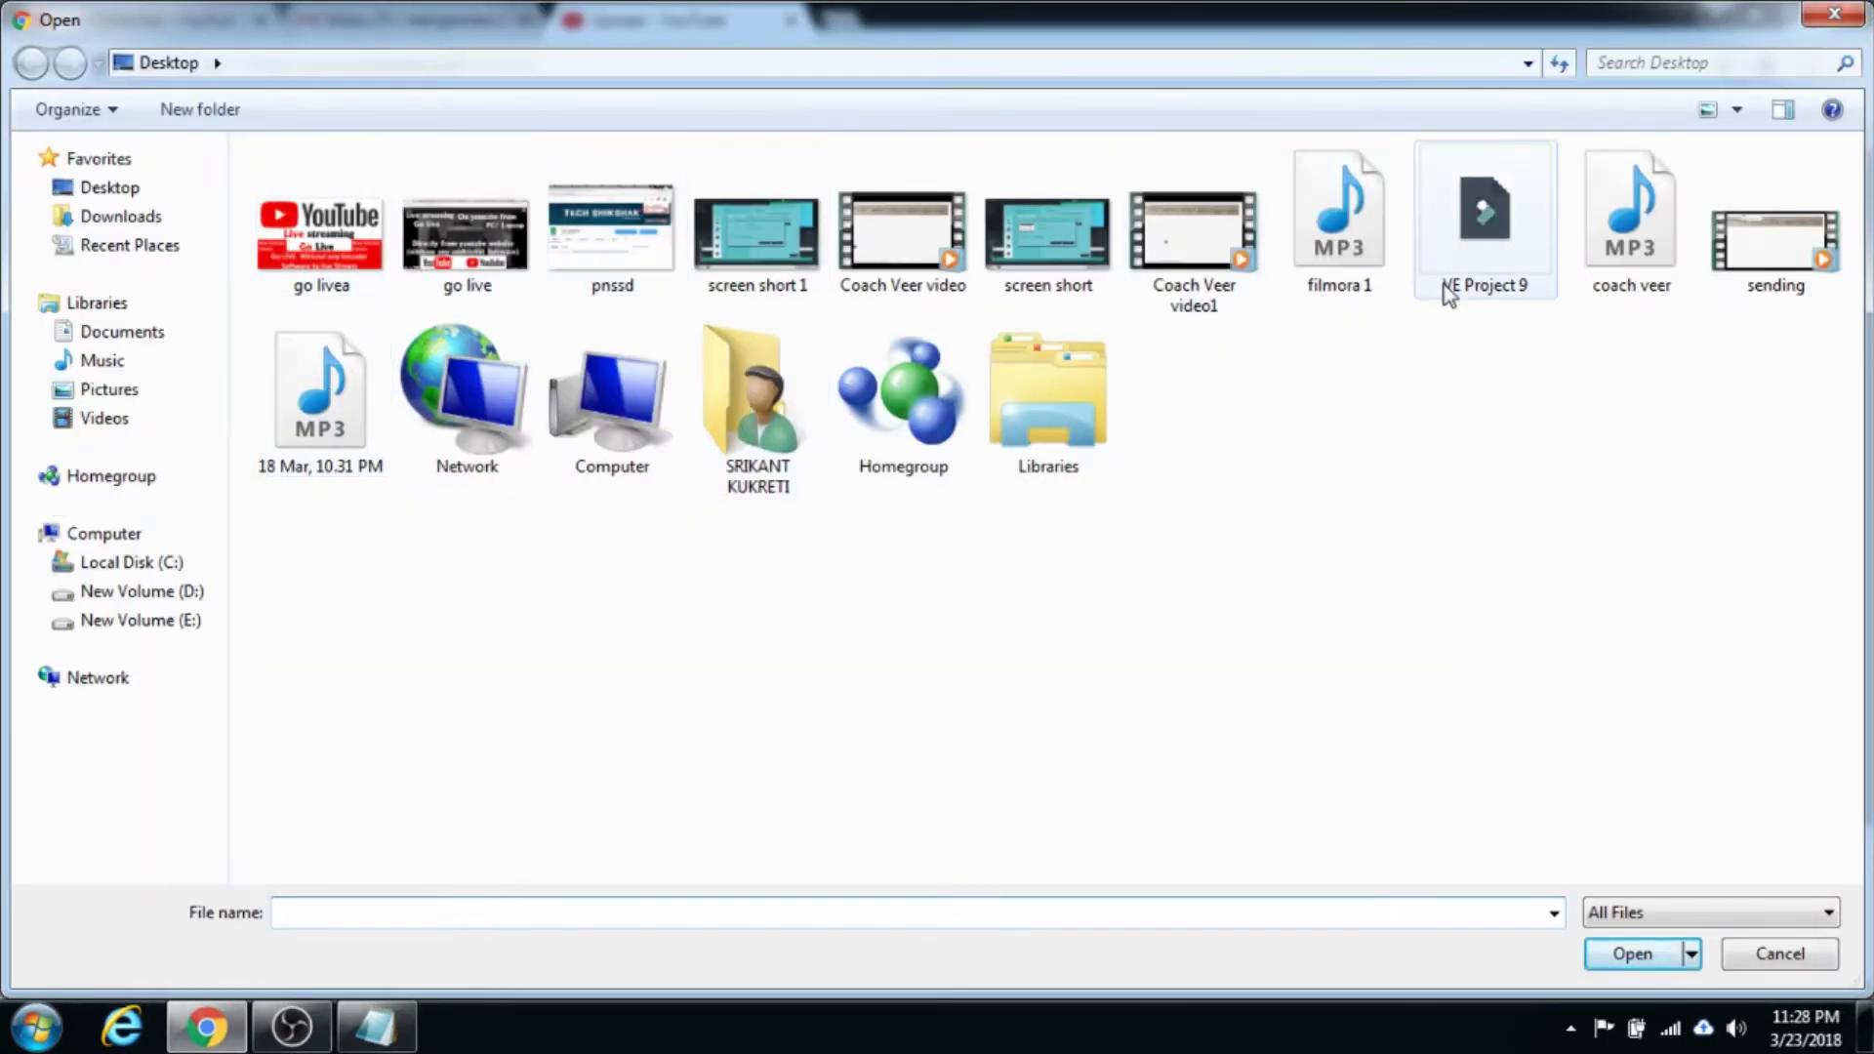
{"action": "left_click", "coordinate": [1214, 226]}
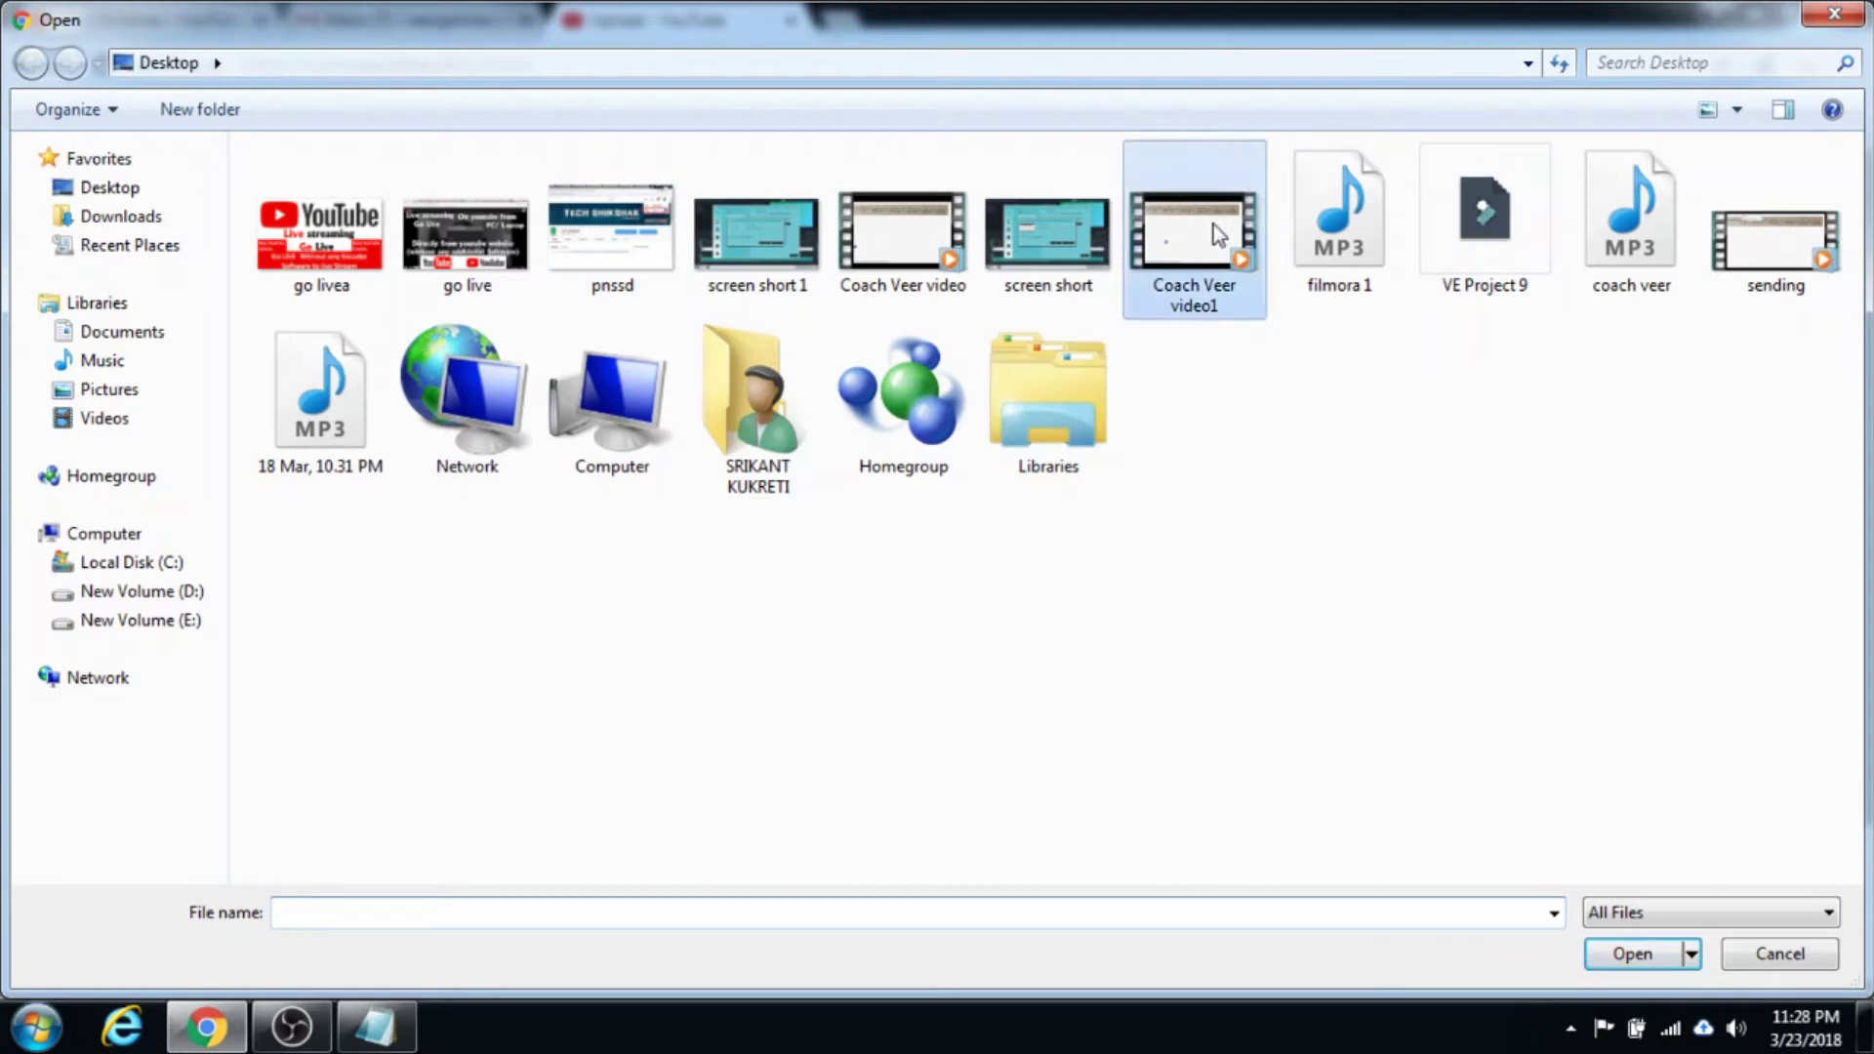
{"action": "left_click", "coordinate": [1655, 951]}
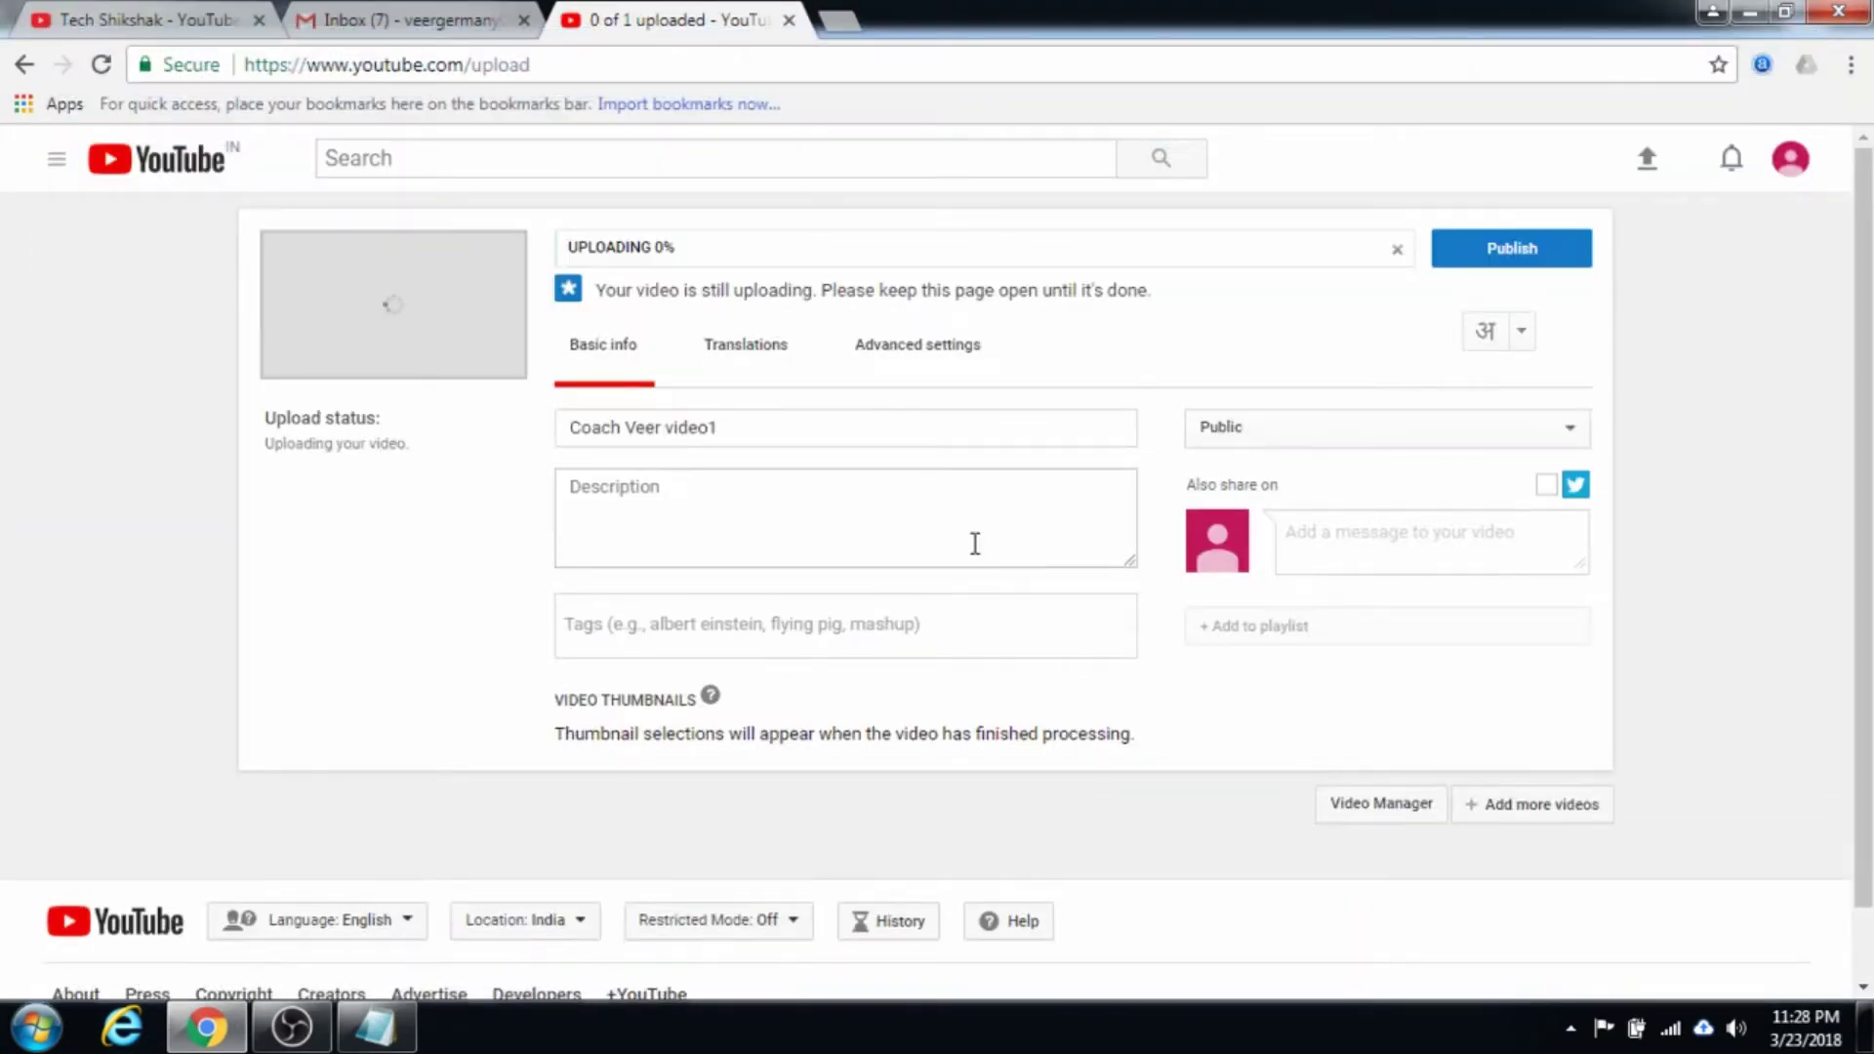
Step: Open the channel's Status and features page in Creator Studio and start the account verification
{"action": "left_click", "coordinate": [1792, 161]}
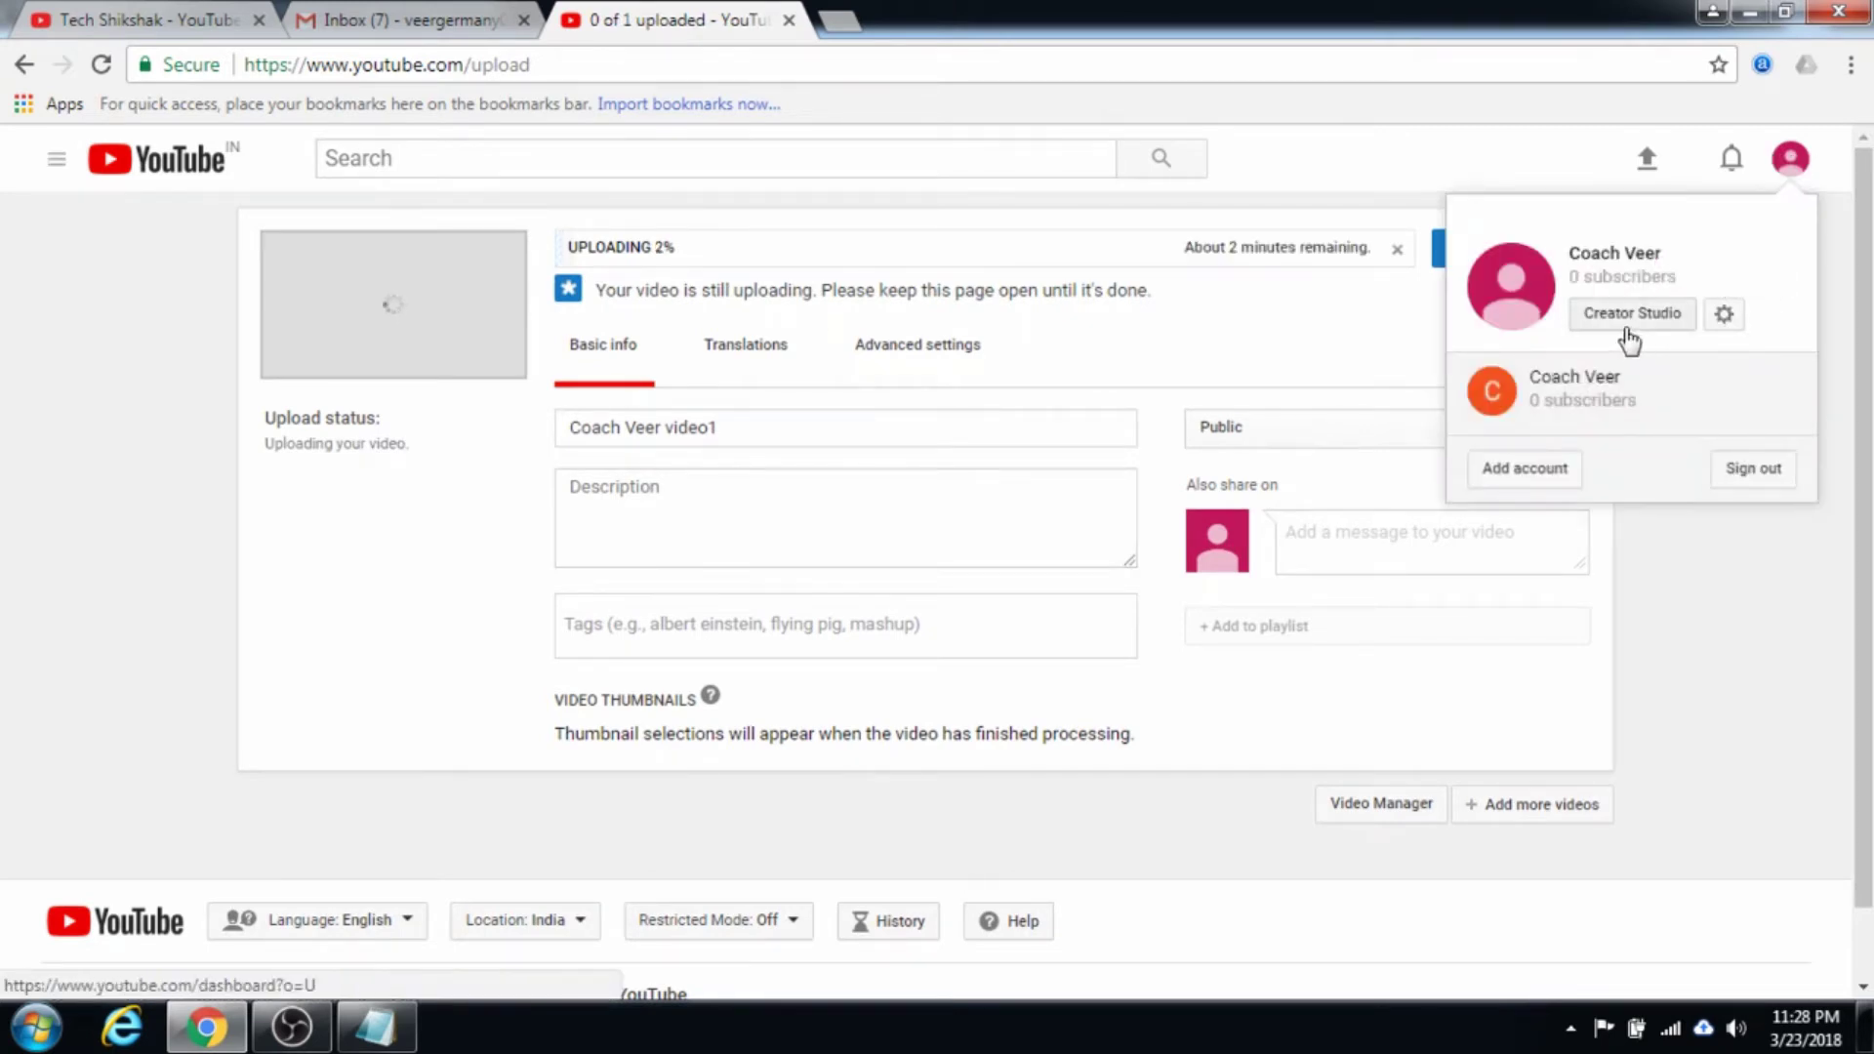
{"action": "left_click", "coordinate": [1623, 333]}
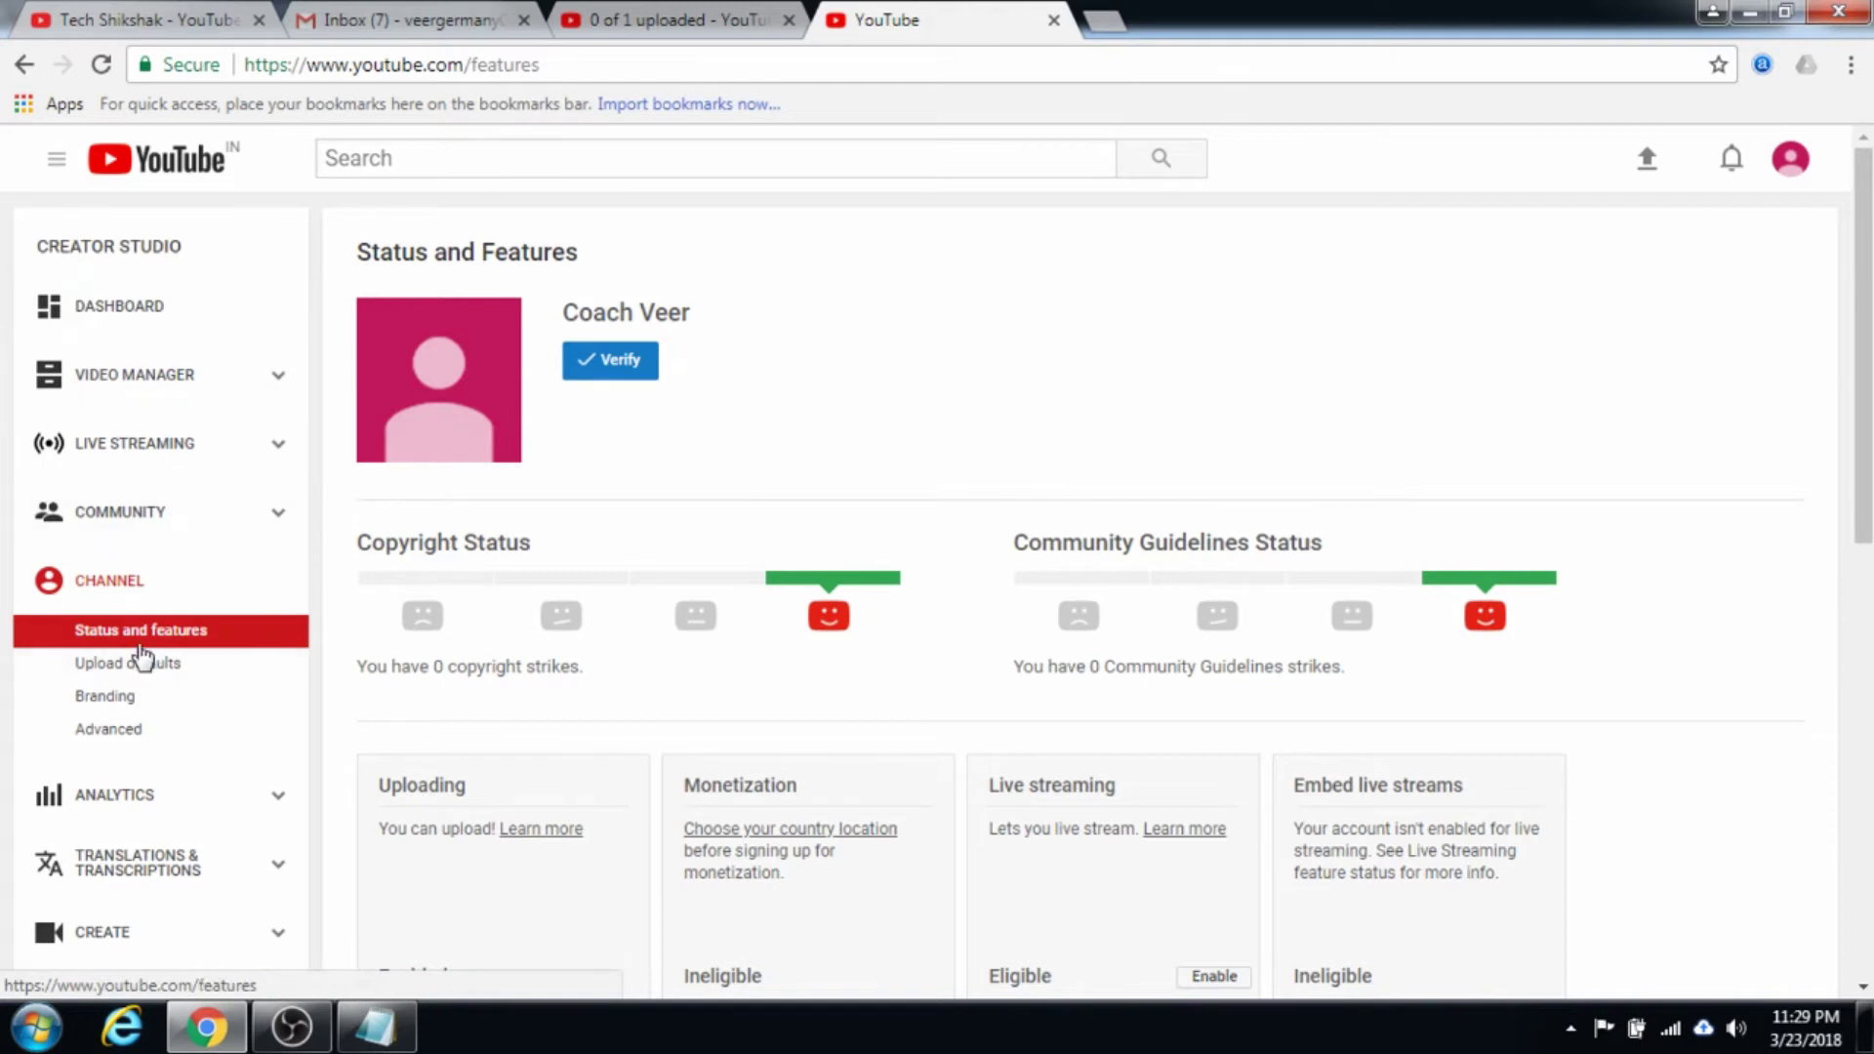
{"action": "left_click", "coordinate": [605, 361]}
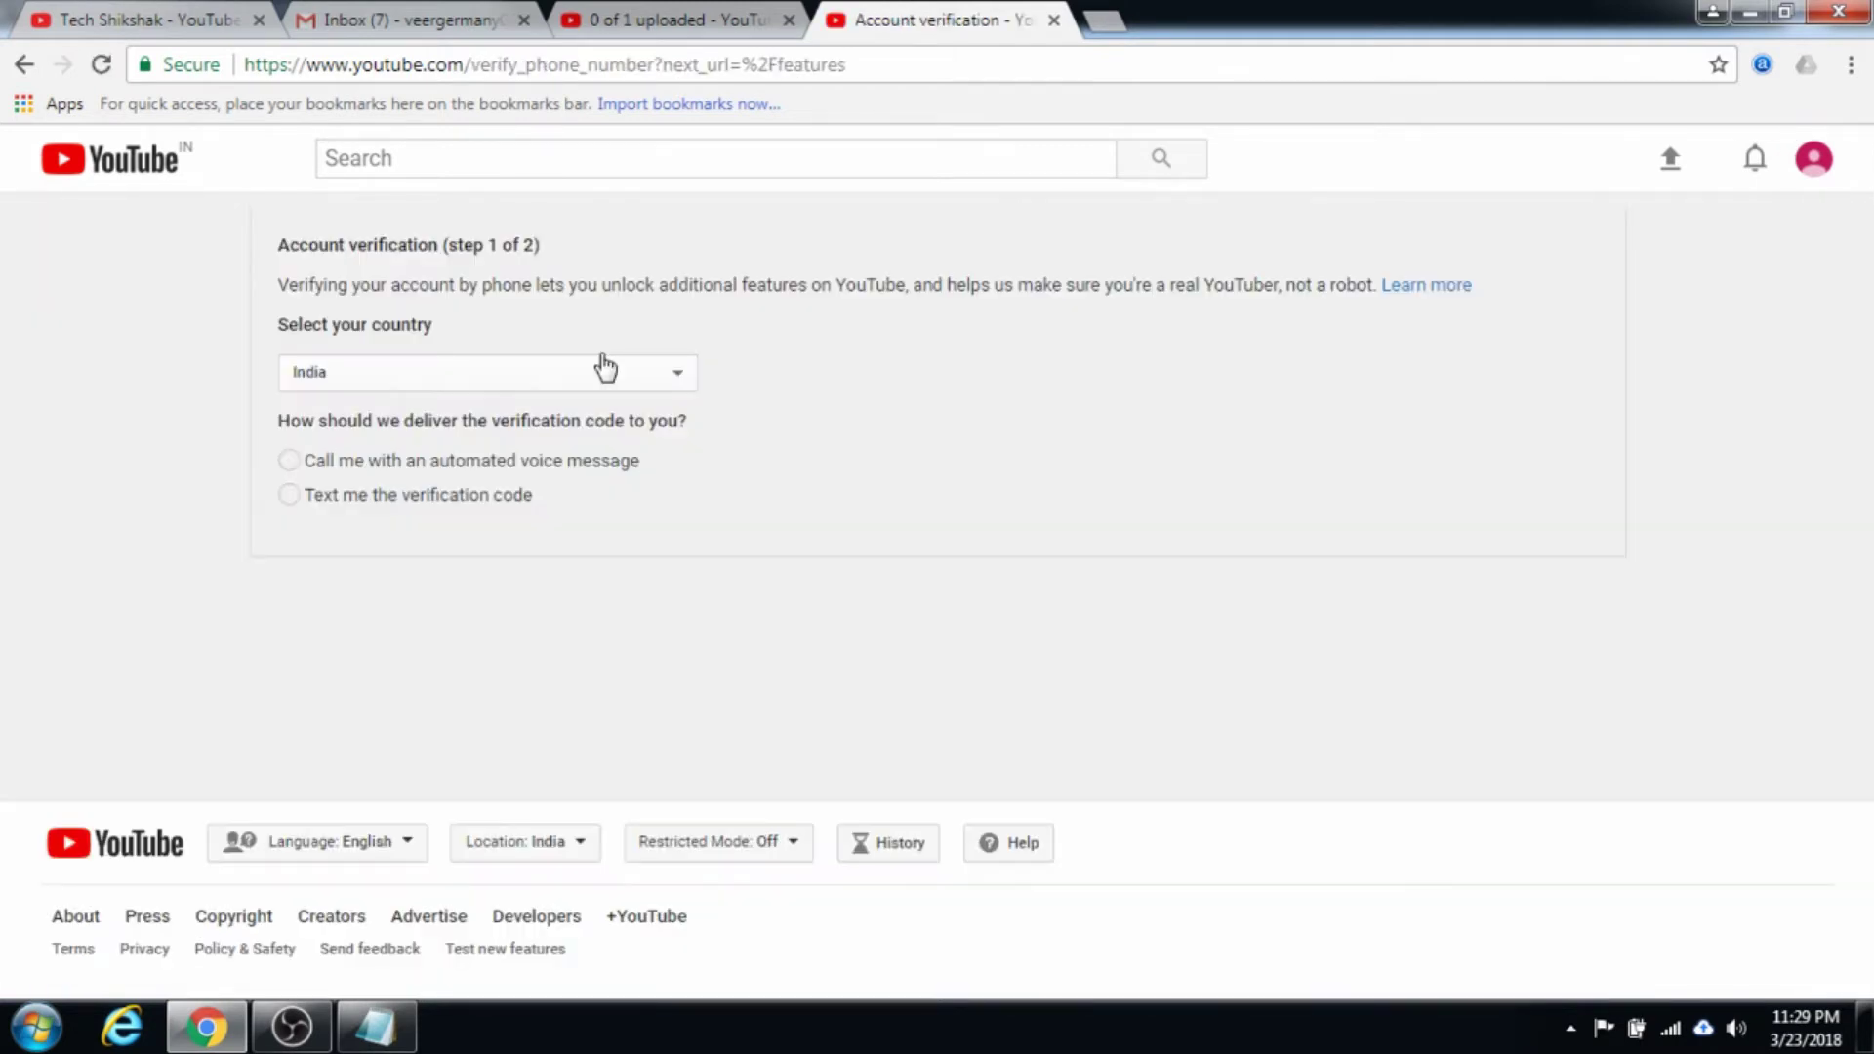
Step: Request the verification code by text message for the entered phone number and submit the 6-digit verification code
{"action": "left_click", "coordinate": [286, 495]}
{"action": "left_click", "coordinate": [328, 676]}
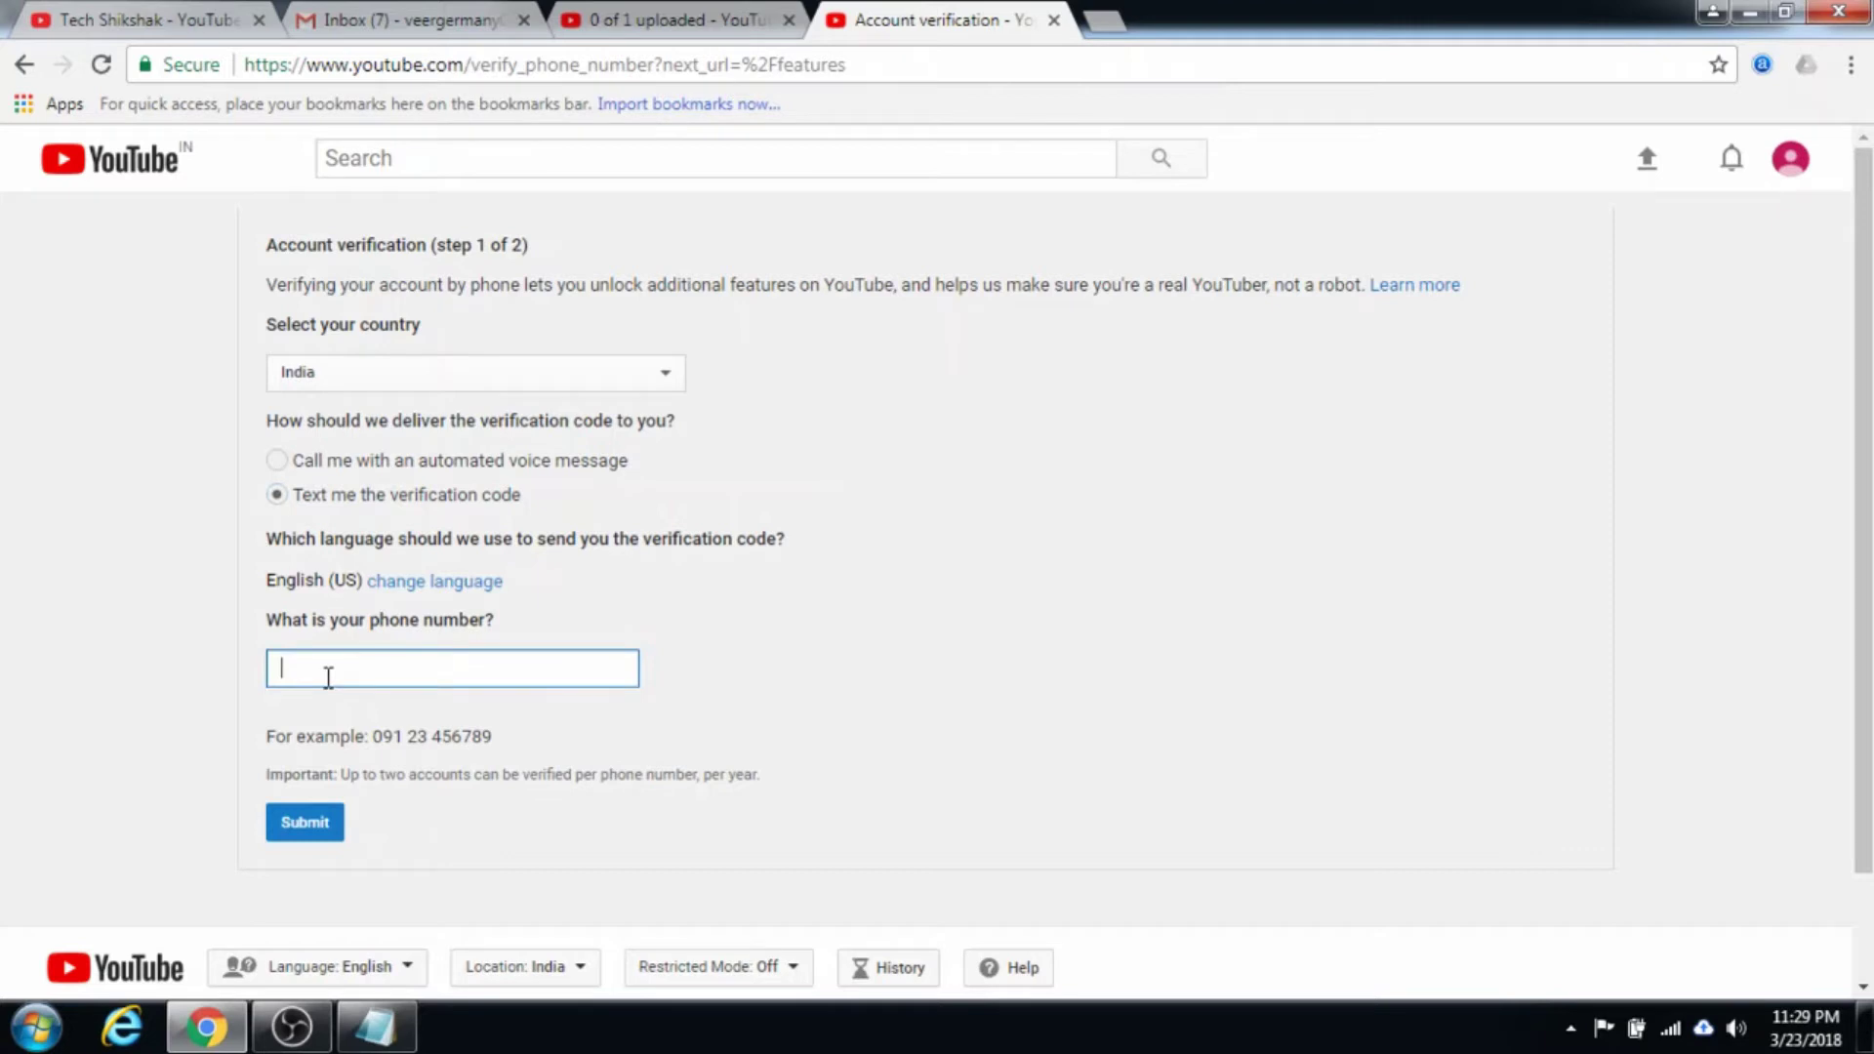
{"action": "left_click", "coordinate": [314, 820]}
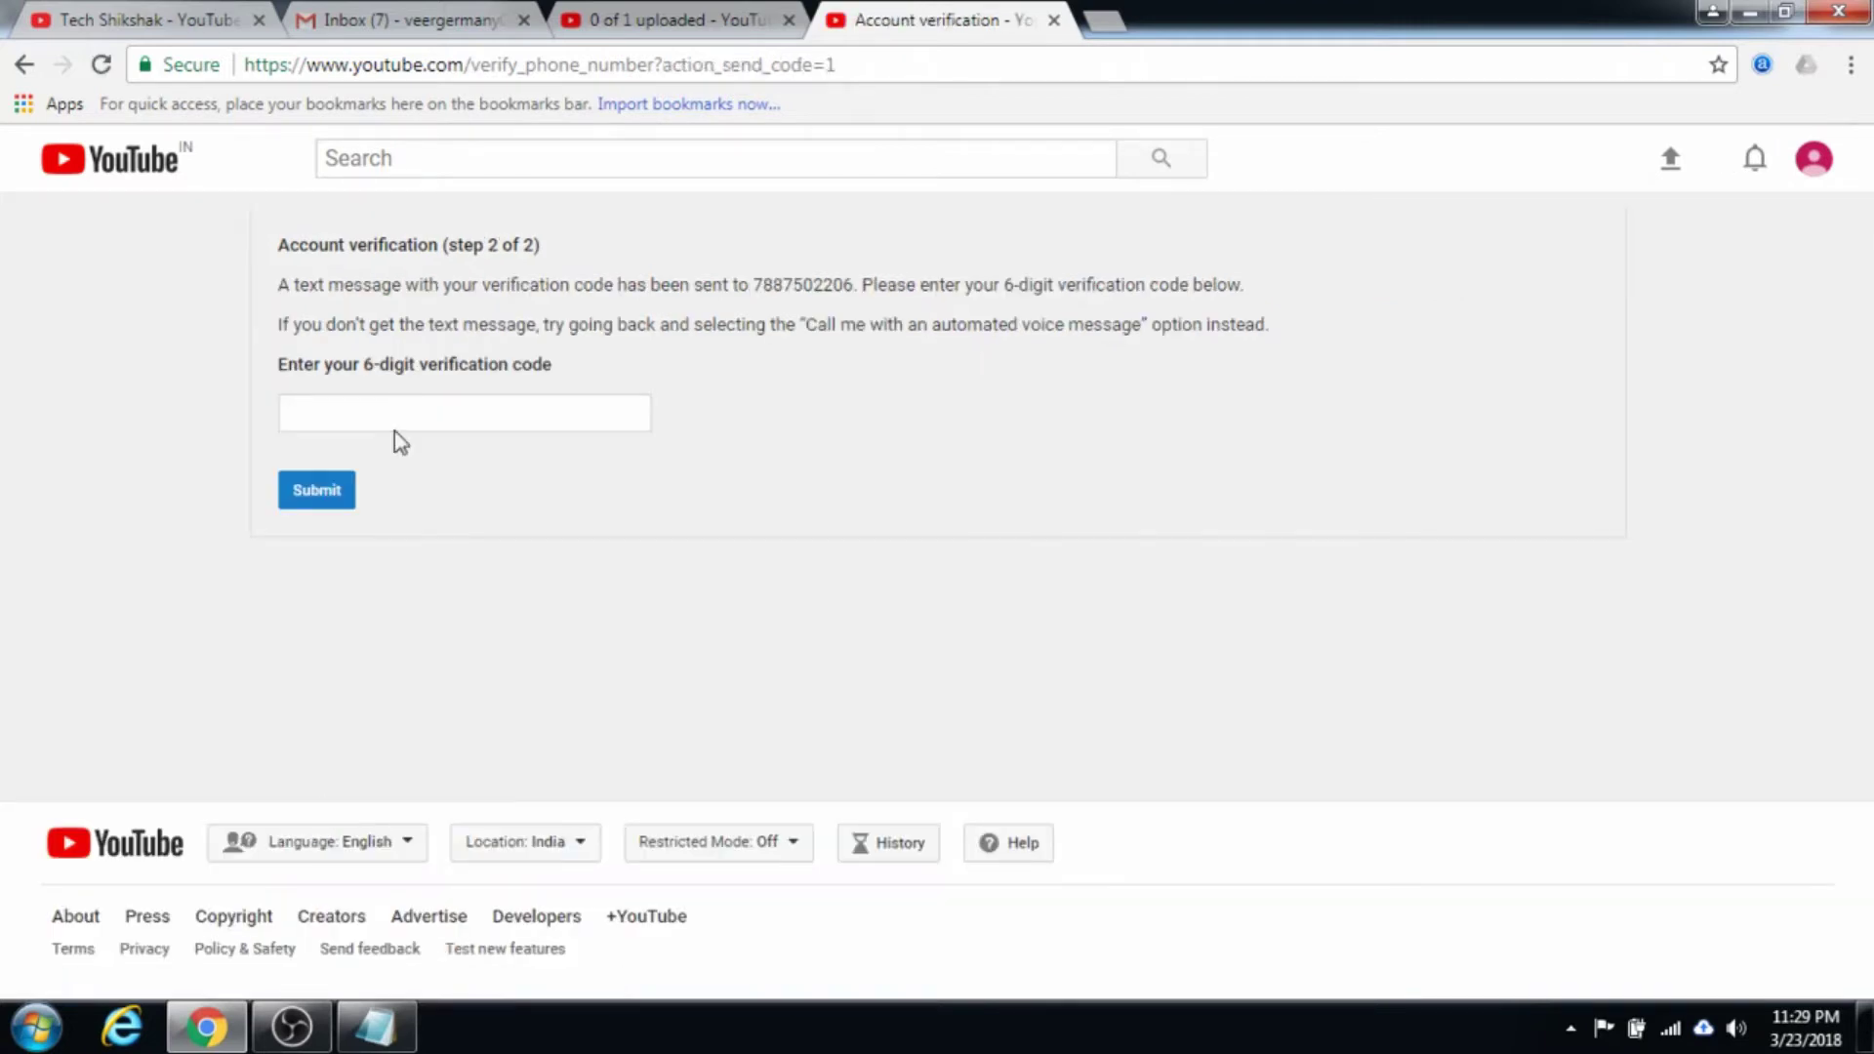
{"action": "left_click", "coordinate": [405, 406]}
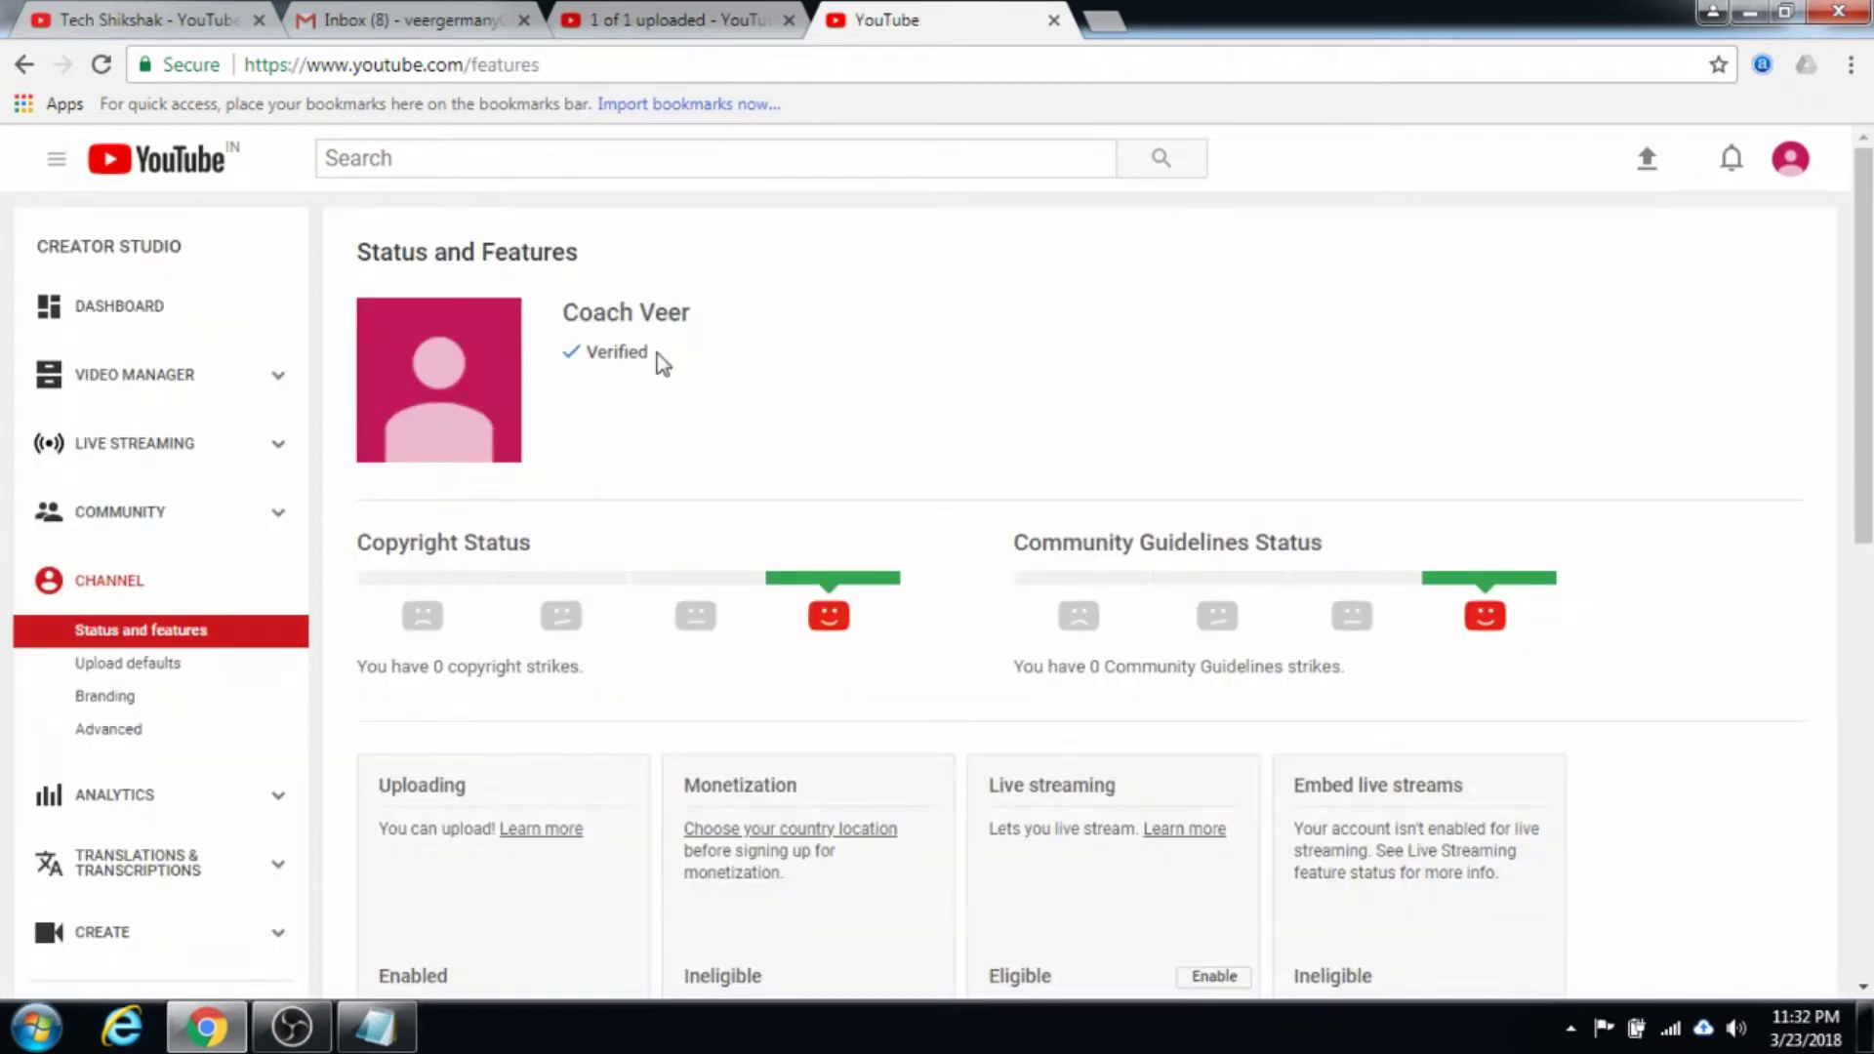
Step: Review the channel's verification, Copyright Status and Community Guidelines Status
{"action": "scroll", "coordinate": [657, 360], "scroll_direction": "down", "scroll_amount": 3}
{"action": "scroll", "coordinate": [657, 360], "scroll_direction": "up", "scroll_amount": 2}
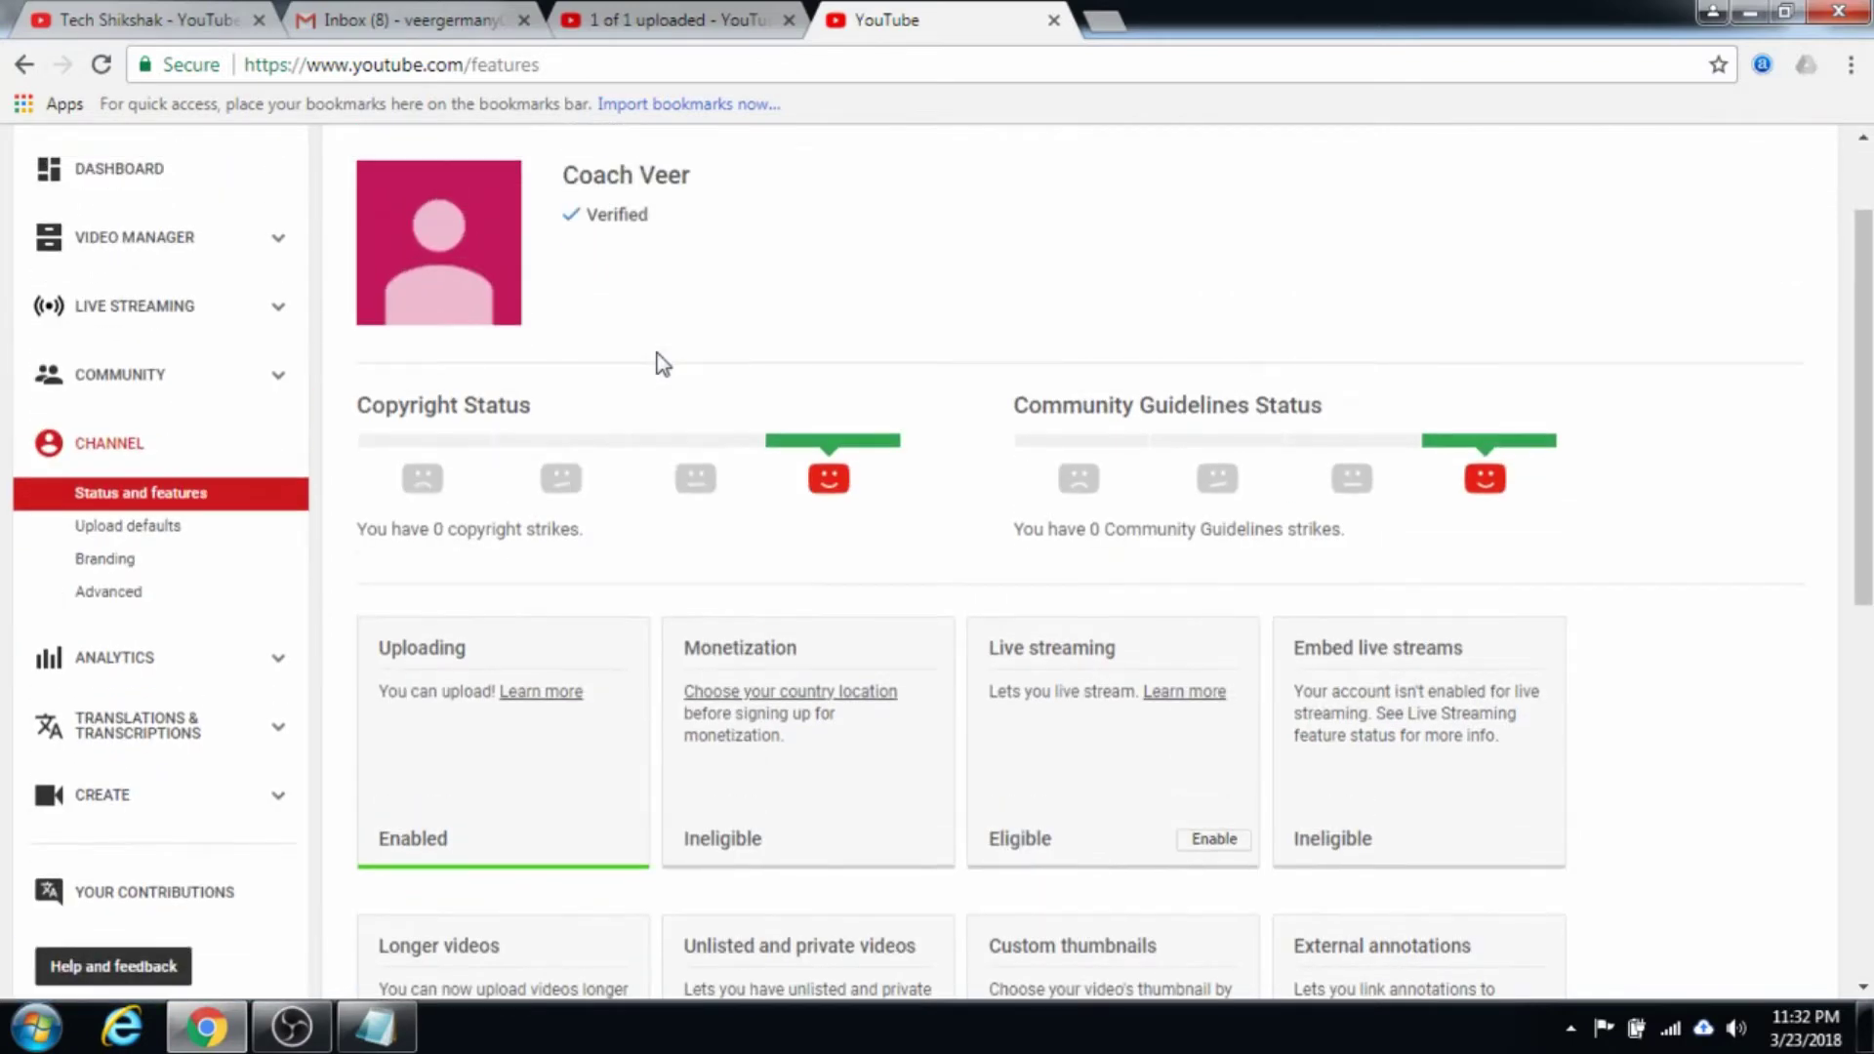
{"action": "scroll", "coordinate": [465, 390], "scroll_direction": "up", "scroll_amount": 2}
{"action": "scroll", "coordinate": [543, 489], "scroll_direction": "down", "scroll_amount": 1}
{"action": "scroll", "coordinate": [548, 481], "scroll_direction": "up", "scroll_amount": 1}
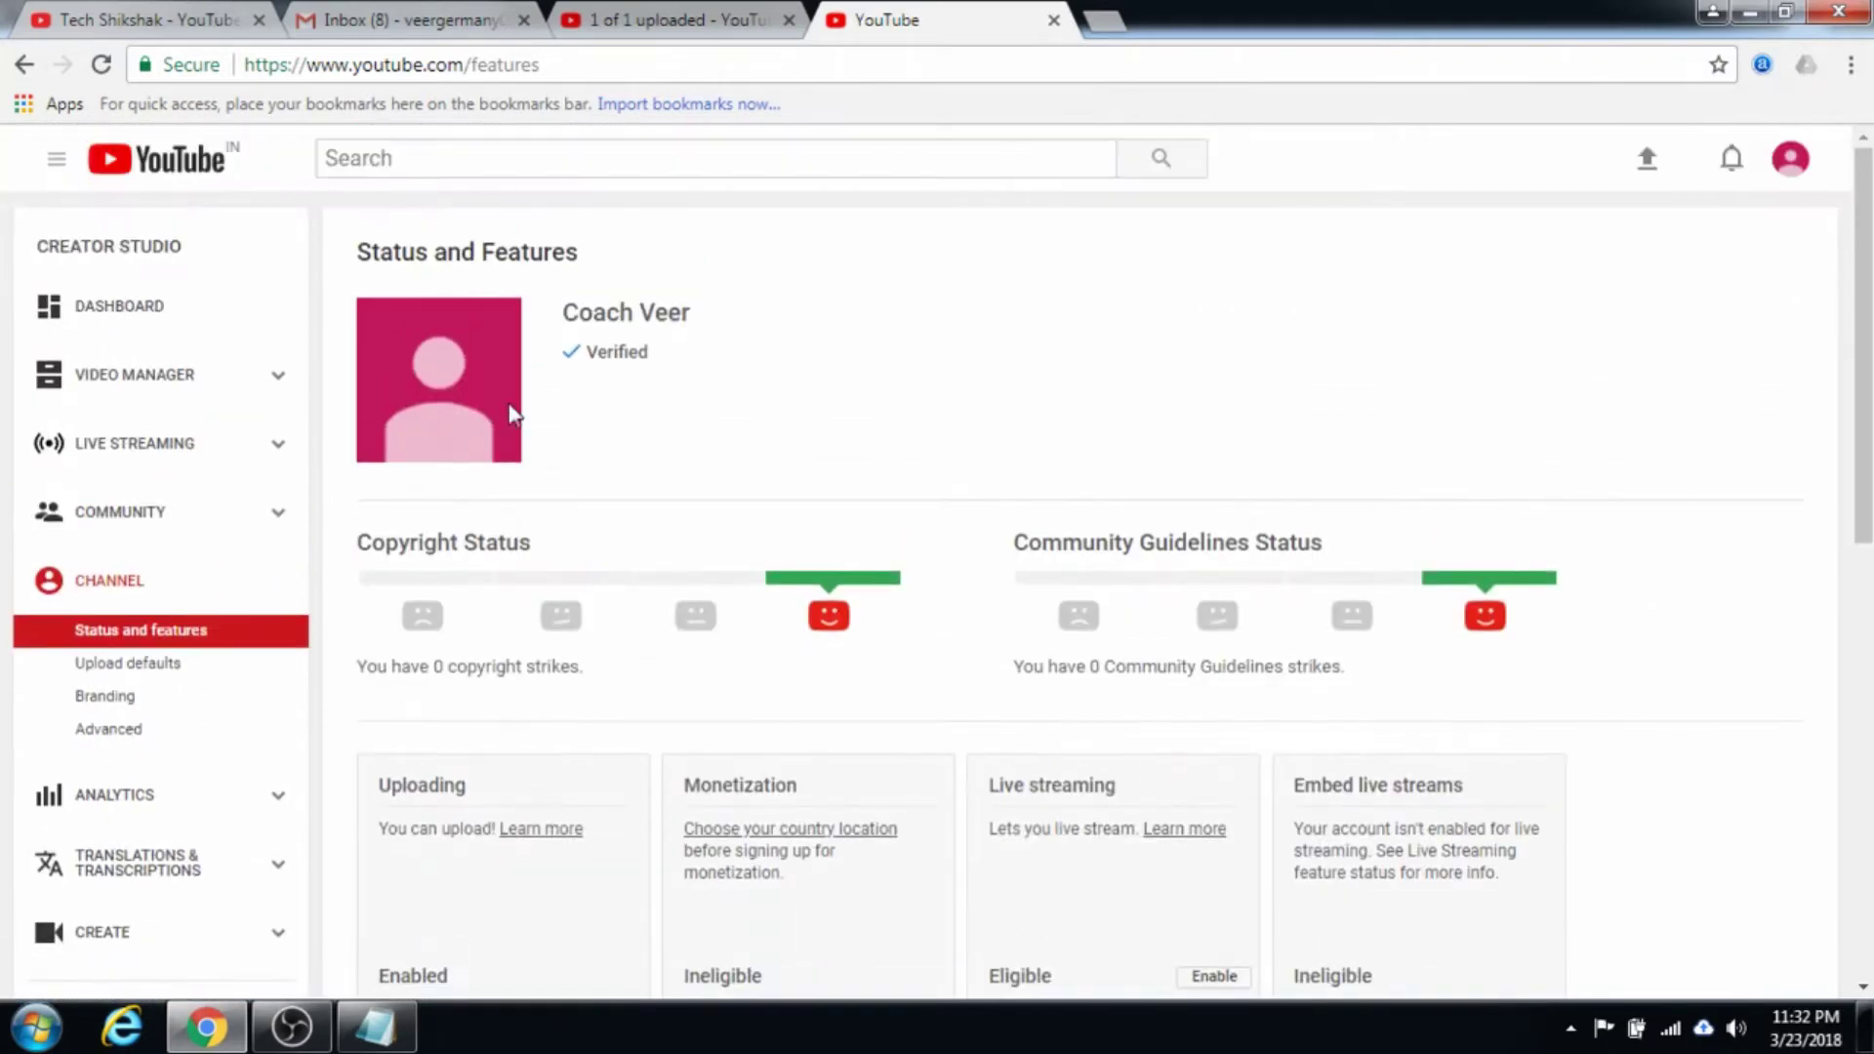
{"action": "left_click_drag", "start_coordinate": [371, 543], "coordinate": [515, 571]}
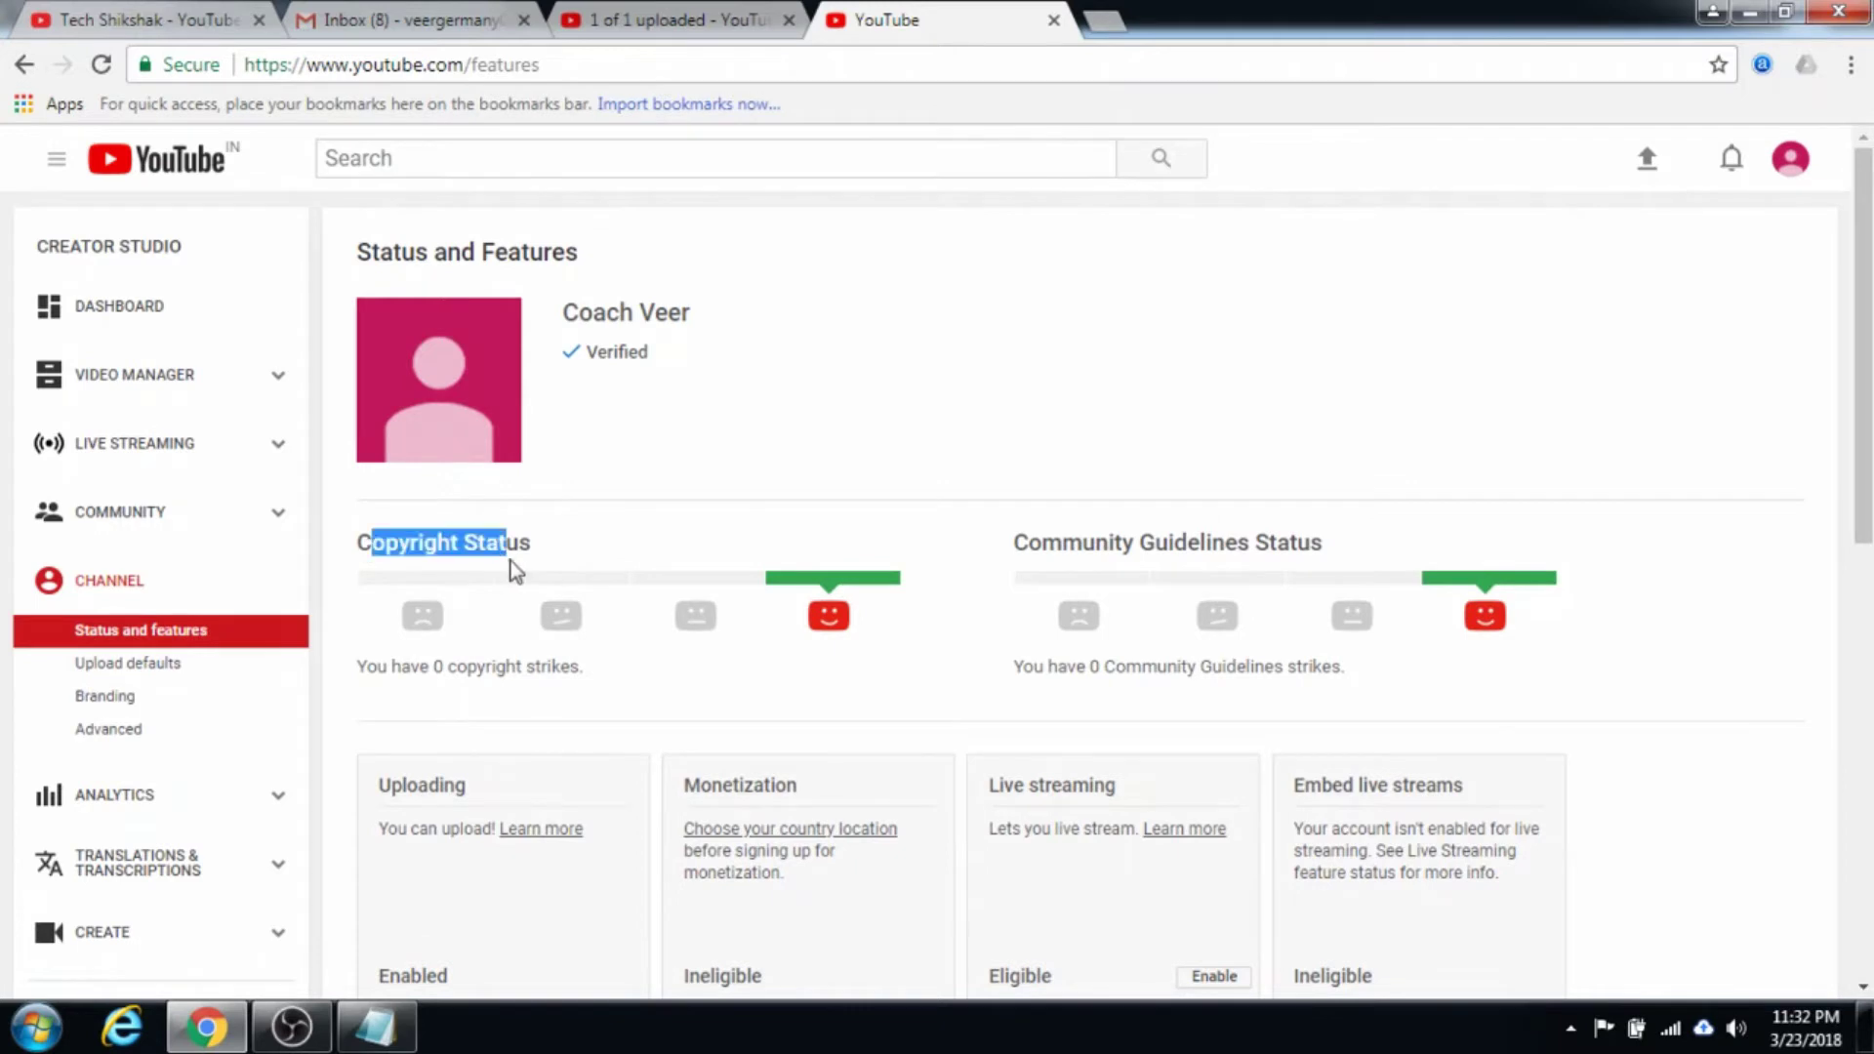
{"action": "left_click", "coordinate": [559, 552]}
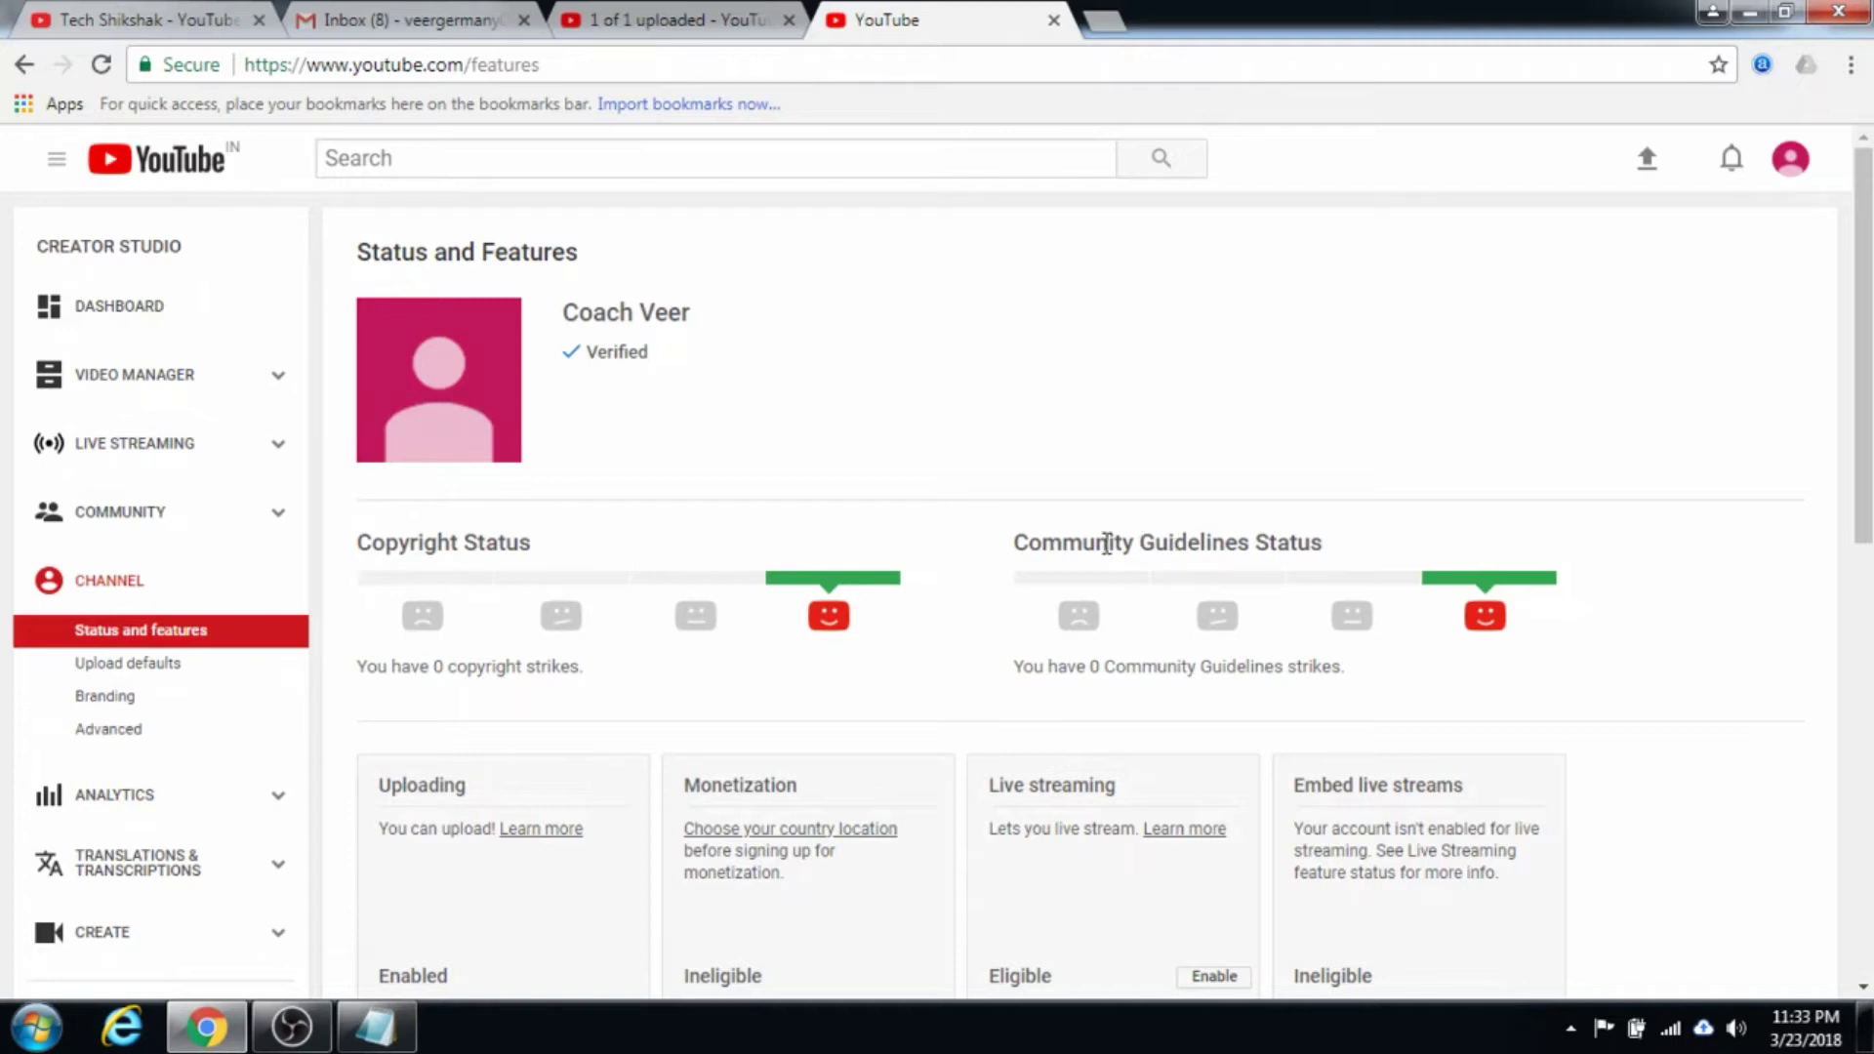
{"action": "triple_click", "coordinate": [1232, 536]}
{"action": "left_click", "coordinate": [1348, 548]}
{"action": "scroll", "coordinate": [1349, 548], "scroll_direction": "down", "scroll_amount": 2}
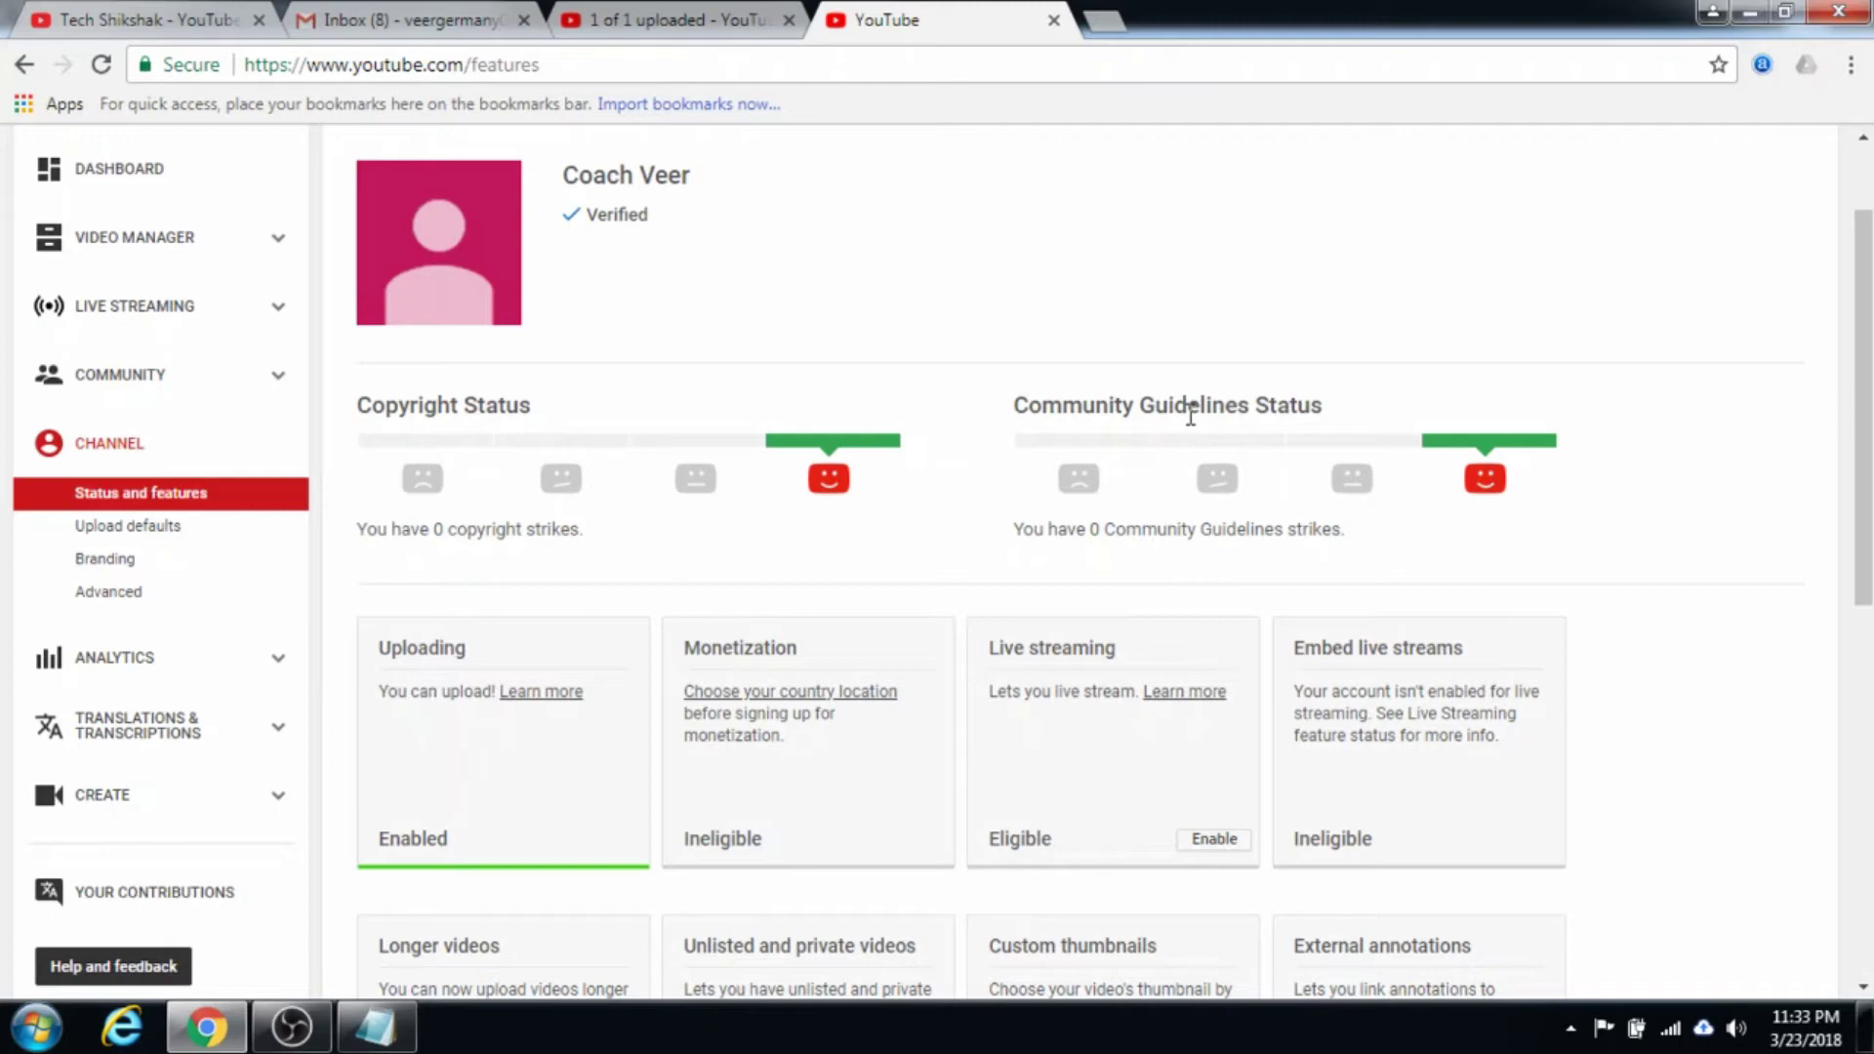
{"action": "scroll", "coordinate": [1191, 414], "scroll_direction": "down", "scroll_amount": 2}
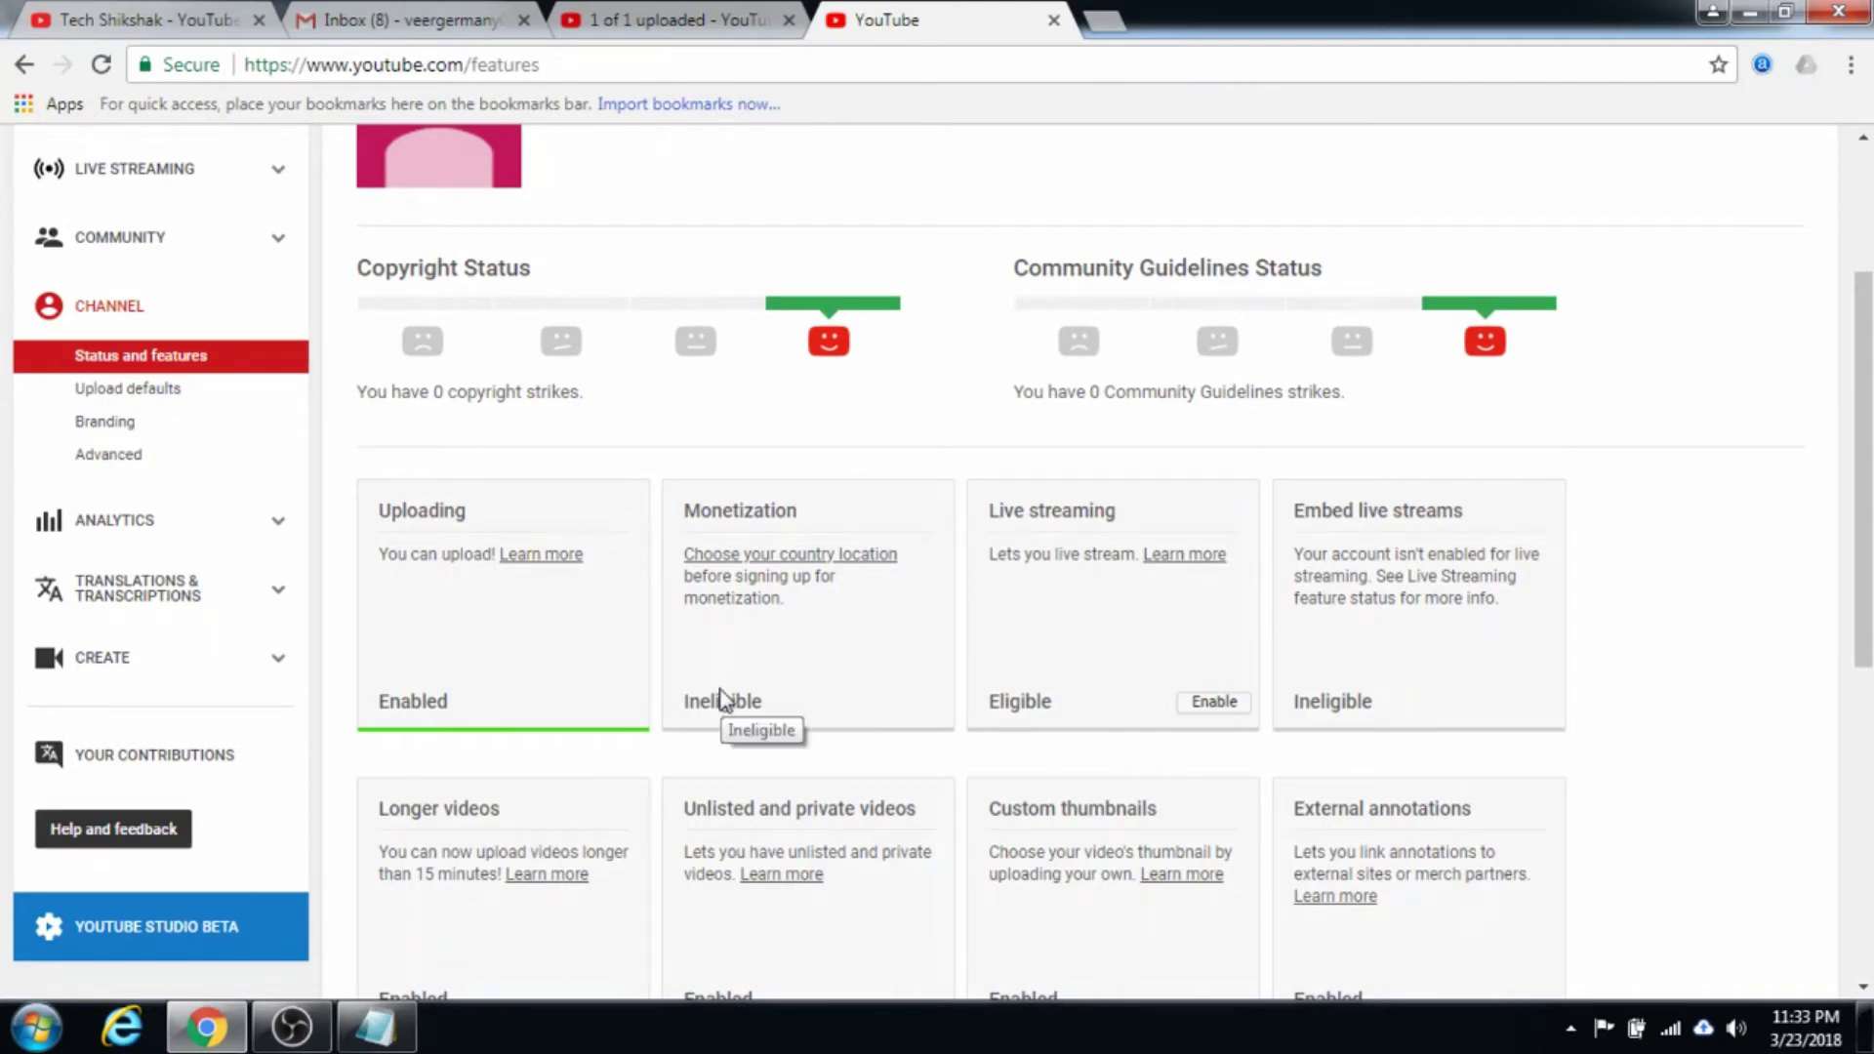
Step: Examine the Monetization and Live streaming eligibility, opening the country location setting and the live streaming activation
{"action": "left_click", "coordinate": [806, 554]}
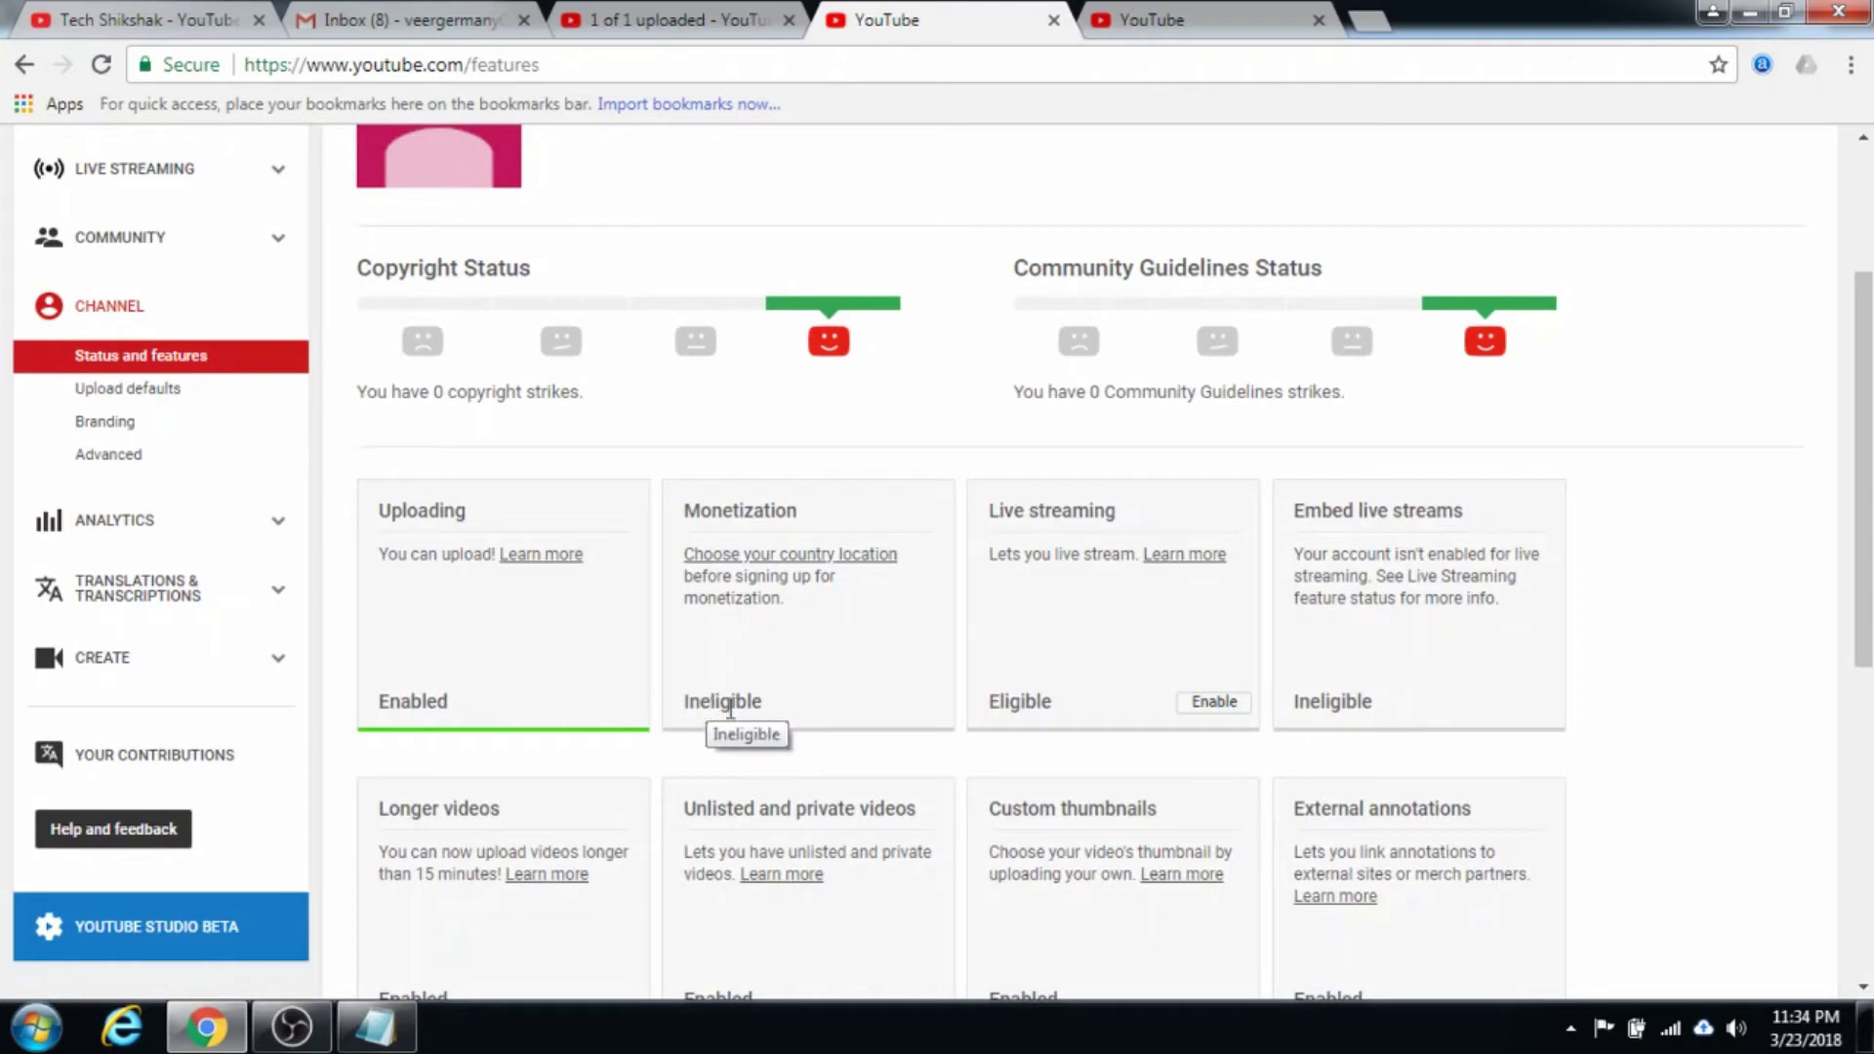
{"action": "left_click_drag", "start_coordinate": [766, 702], "coordinate": [676, 703]}
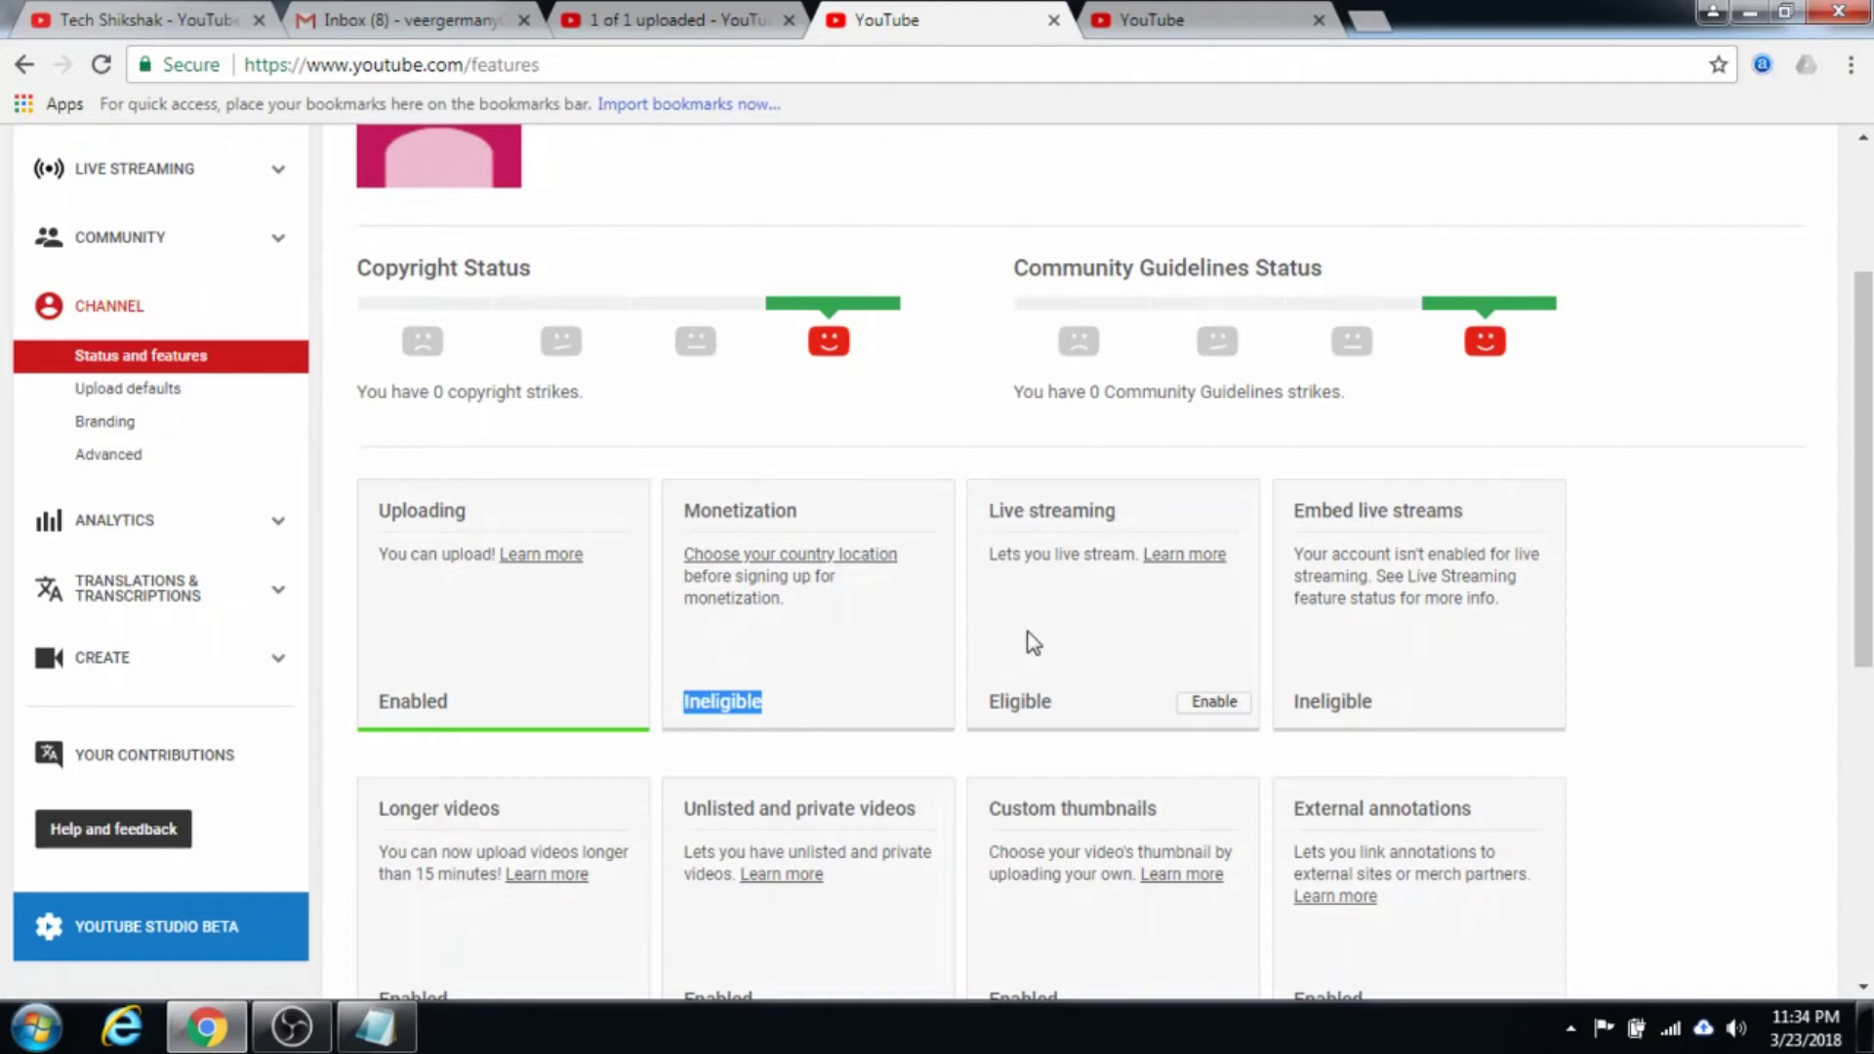
{"action": "left_click", "coordinate": [1062, 705]}
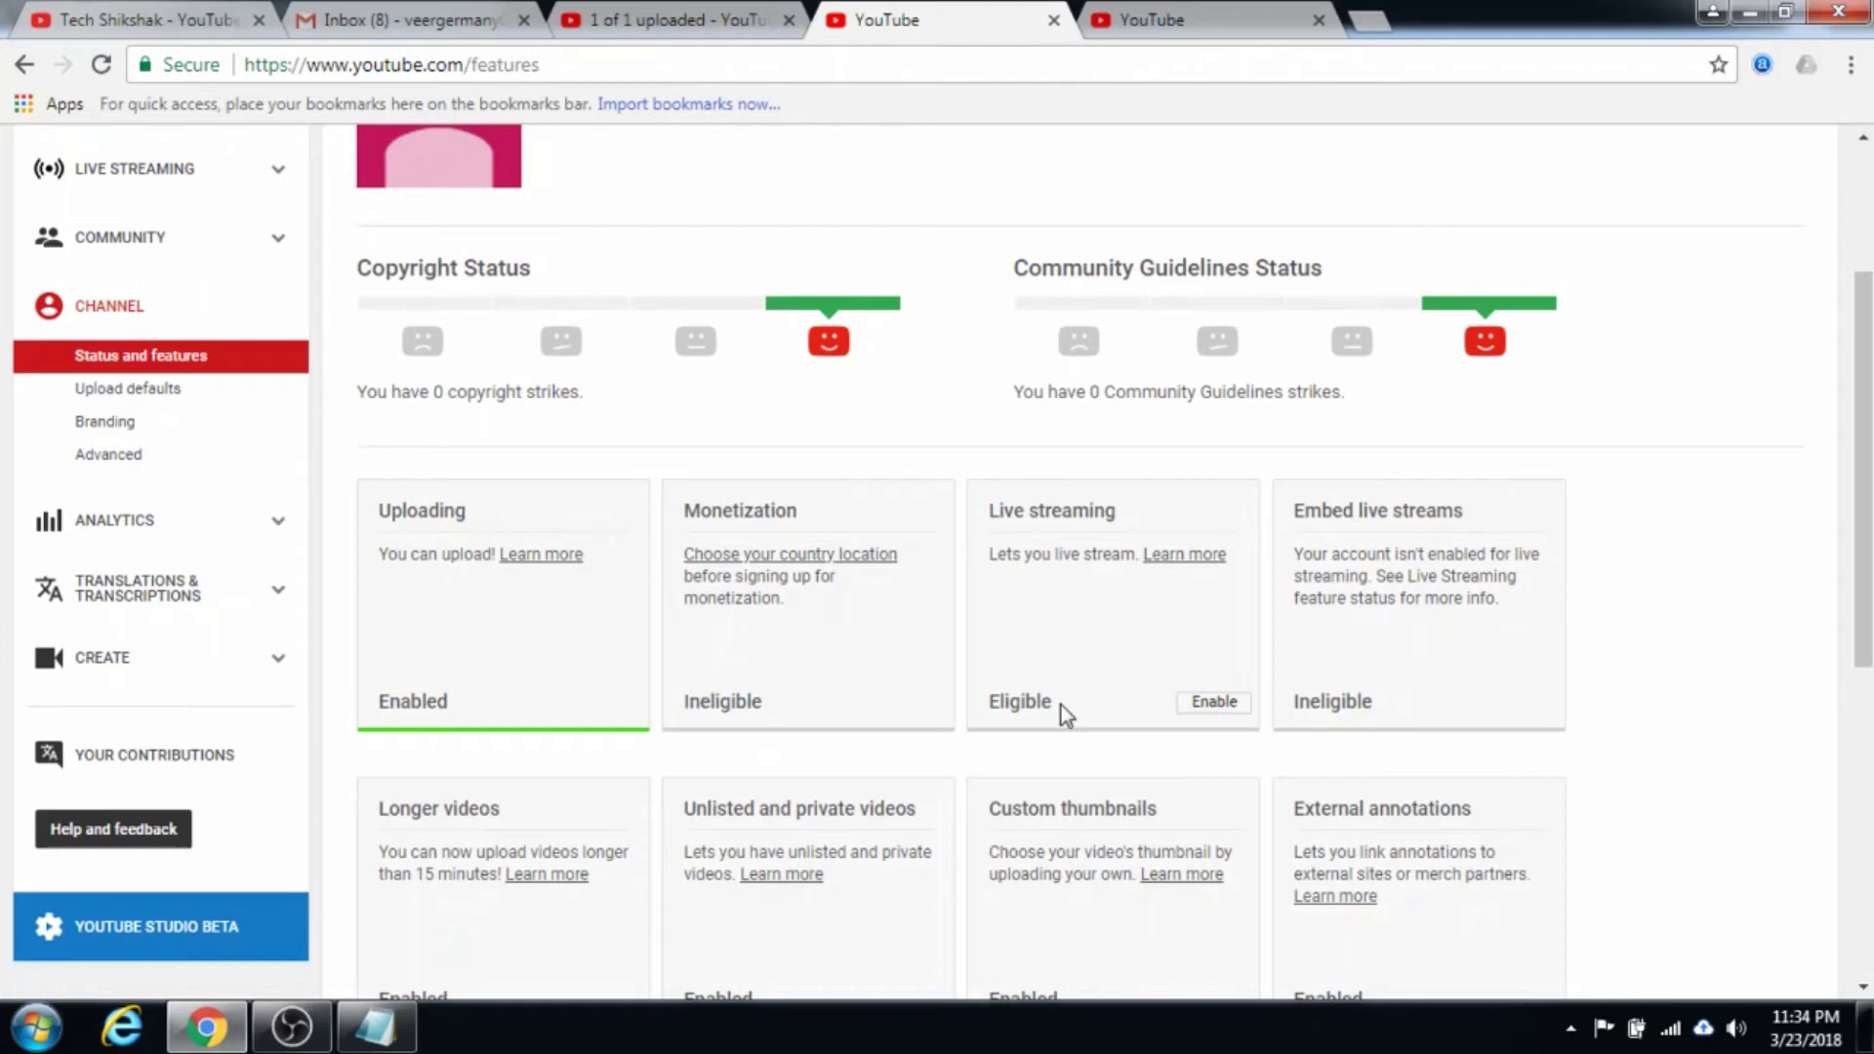
{"action": "triple_click", "coordinate": [1113, 510]}
{"action": "left_click", "coordinate": [1214, 701]}
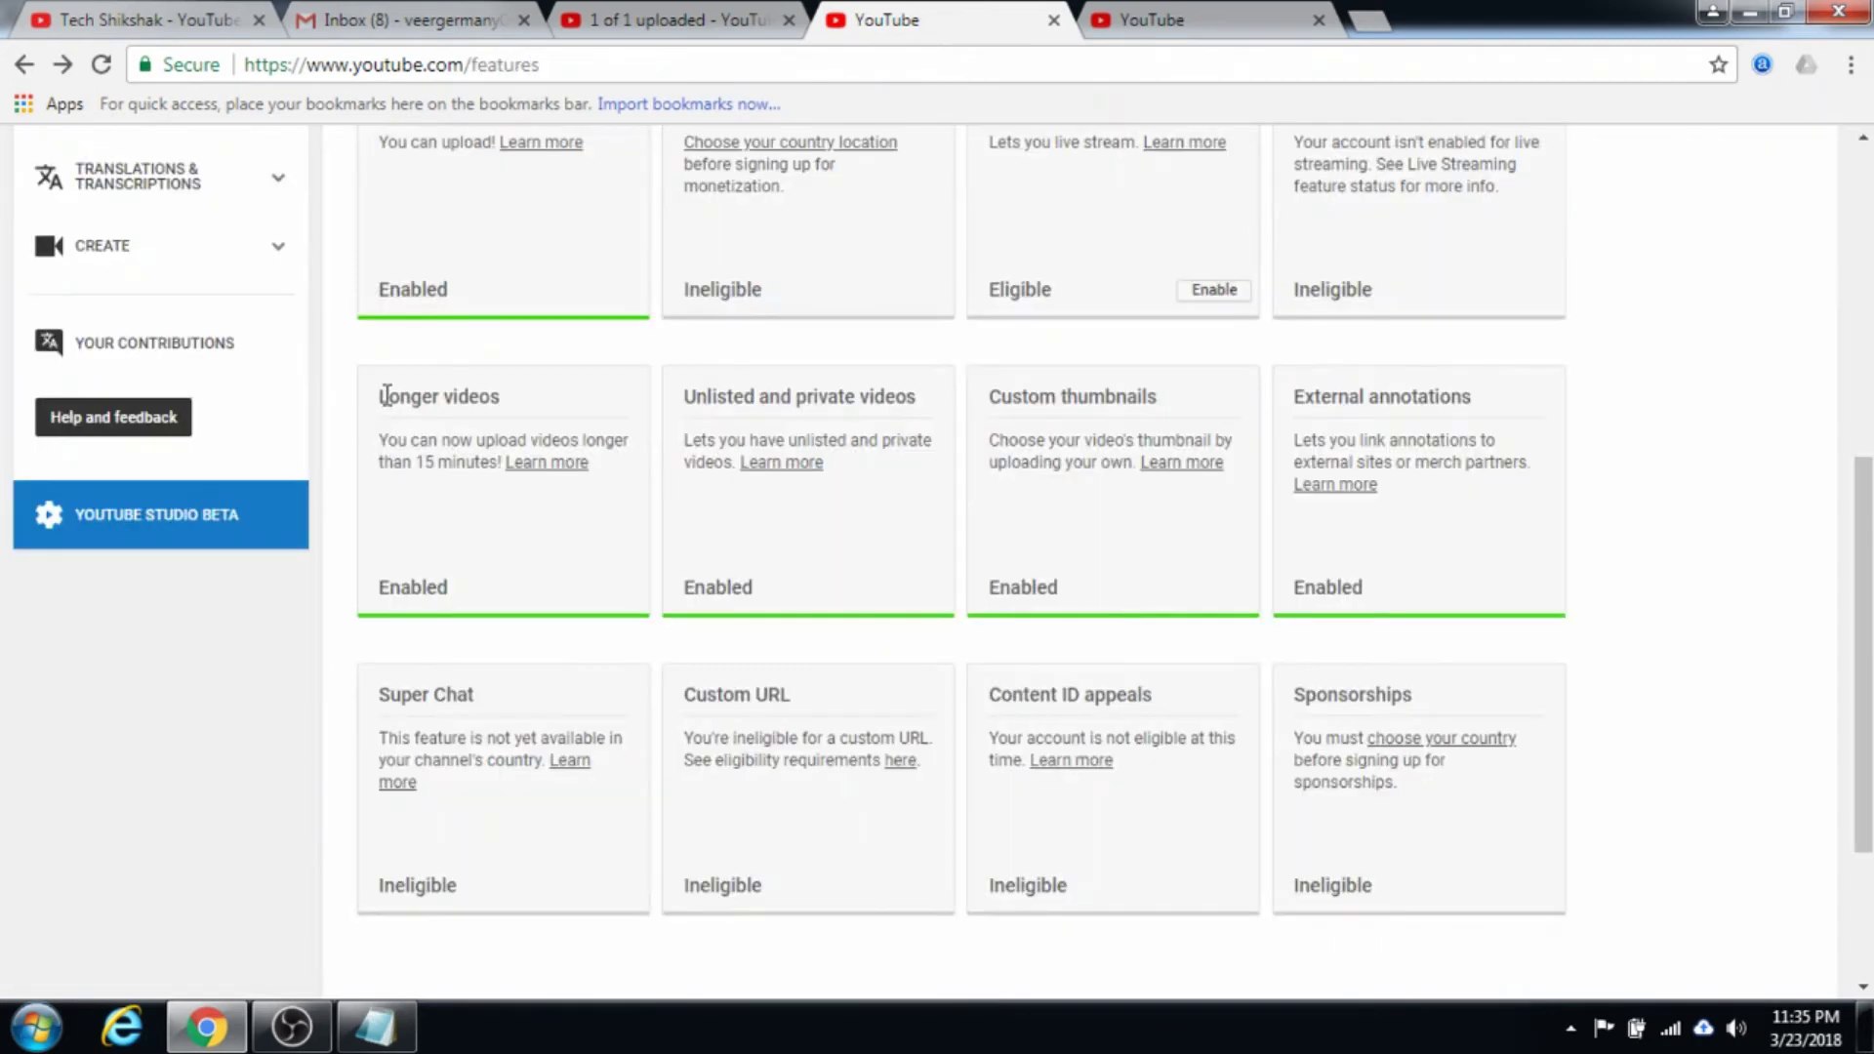
Step: Review the Longer videos, Unlisted and private videos, Custom thumbnails, External annotations and Super Chat features
{"action": "left_click_drag", "start_coordinate": [381, 396], "coordinate": [525, 402]}
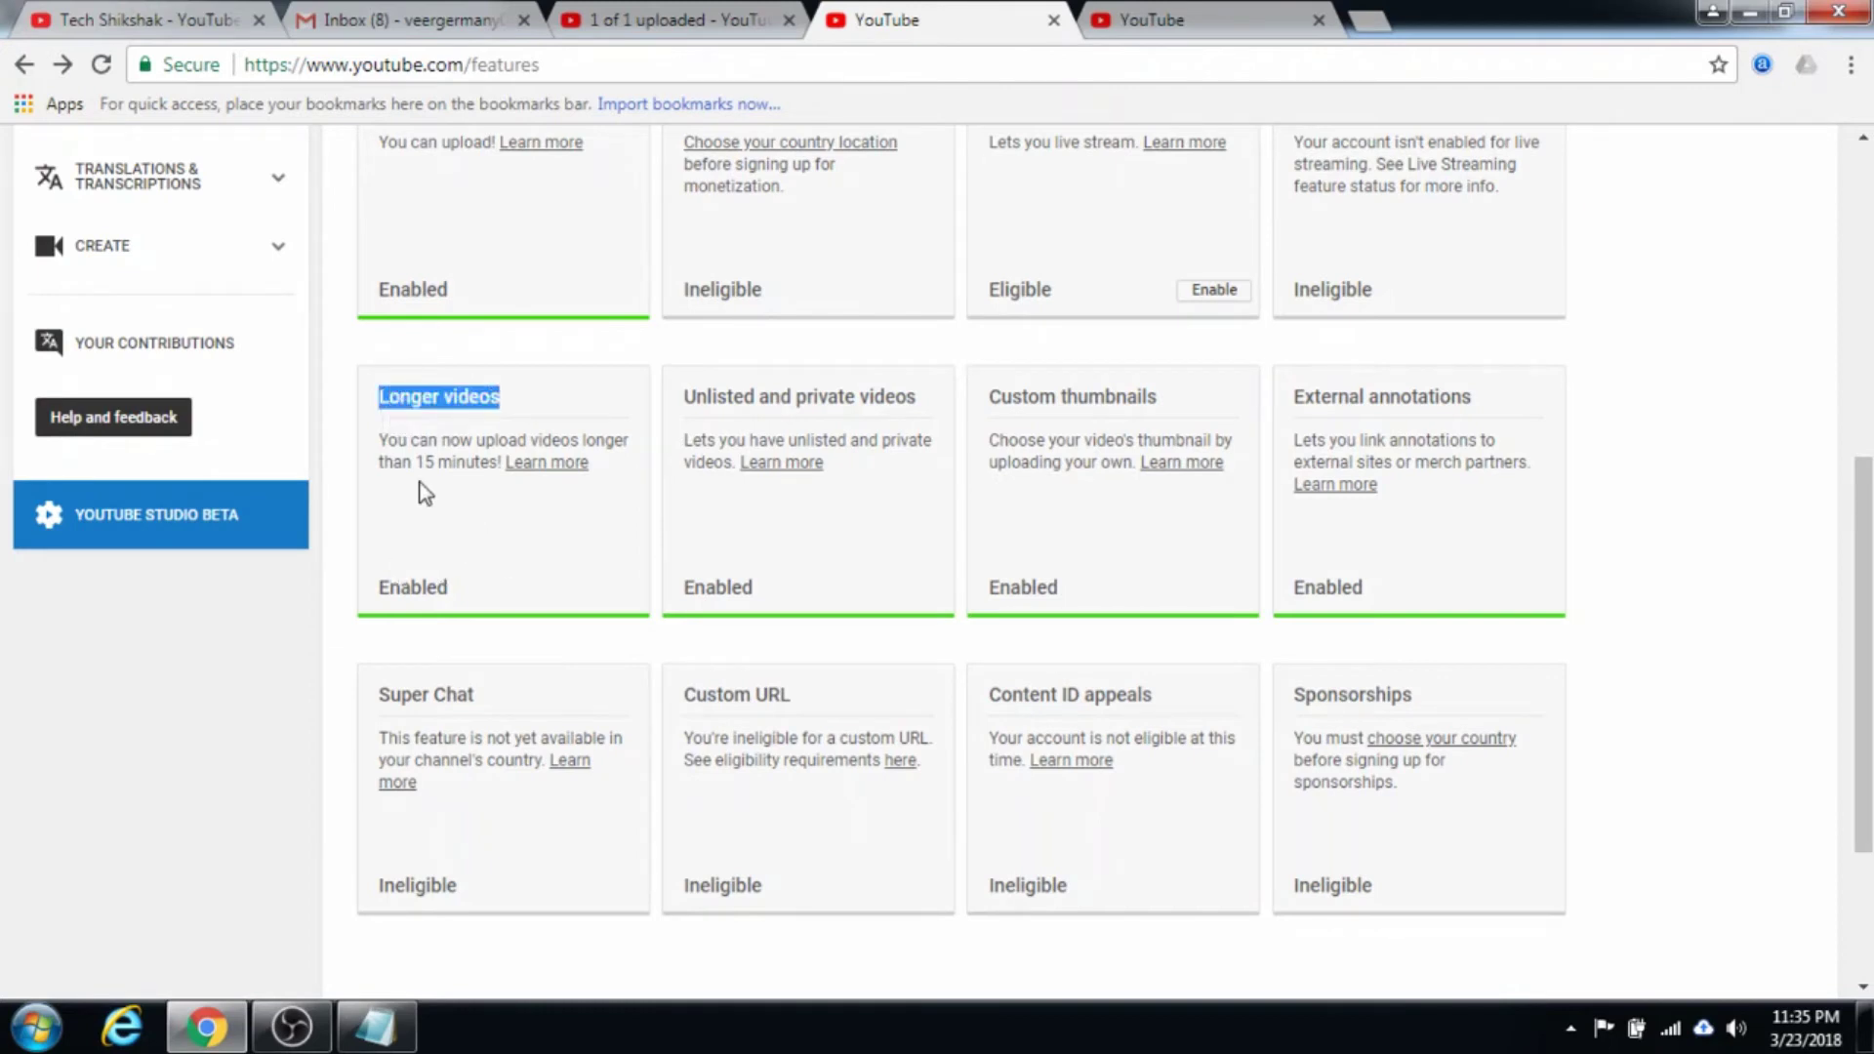
{"action": "left_click", "coordinate": [766, 395]}
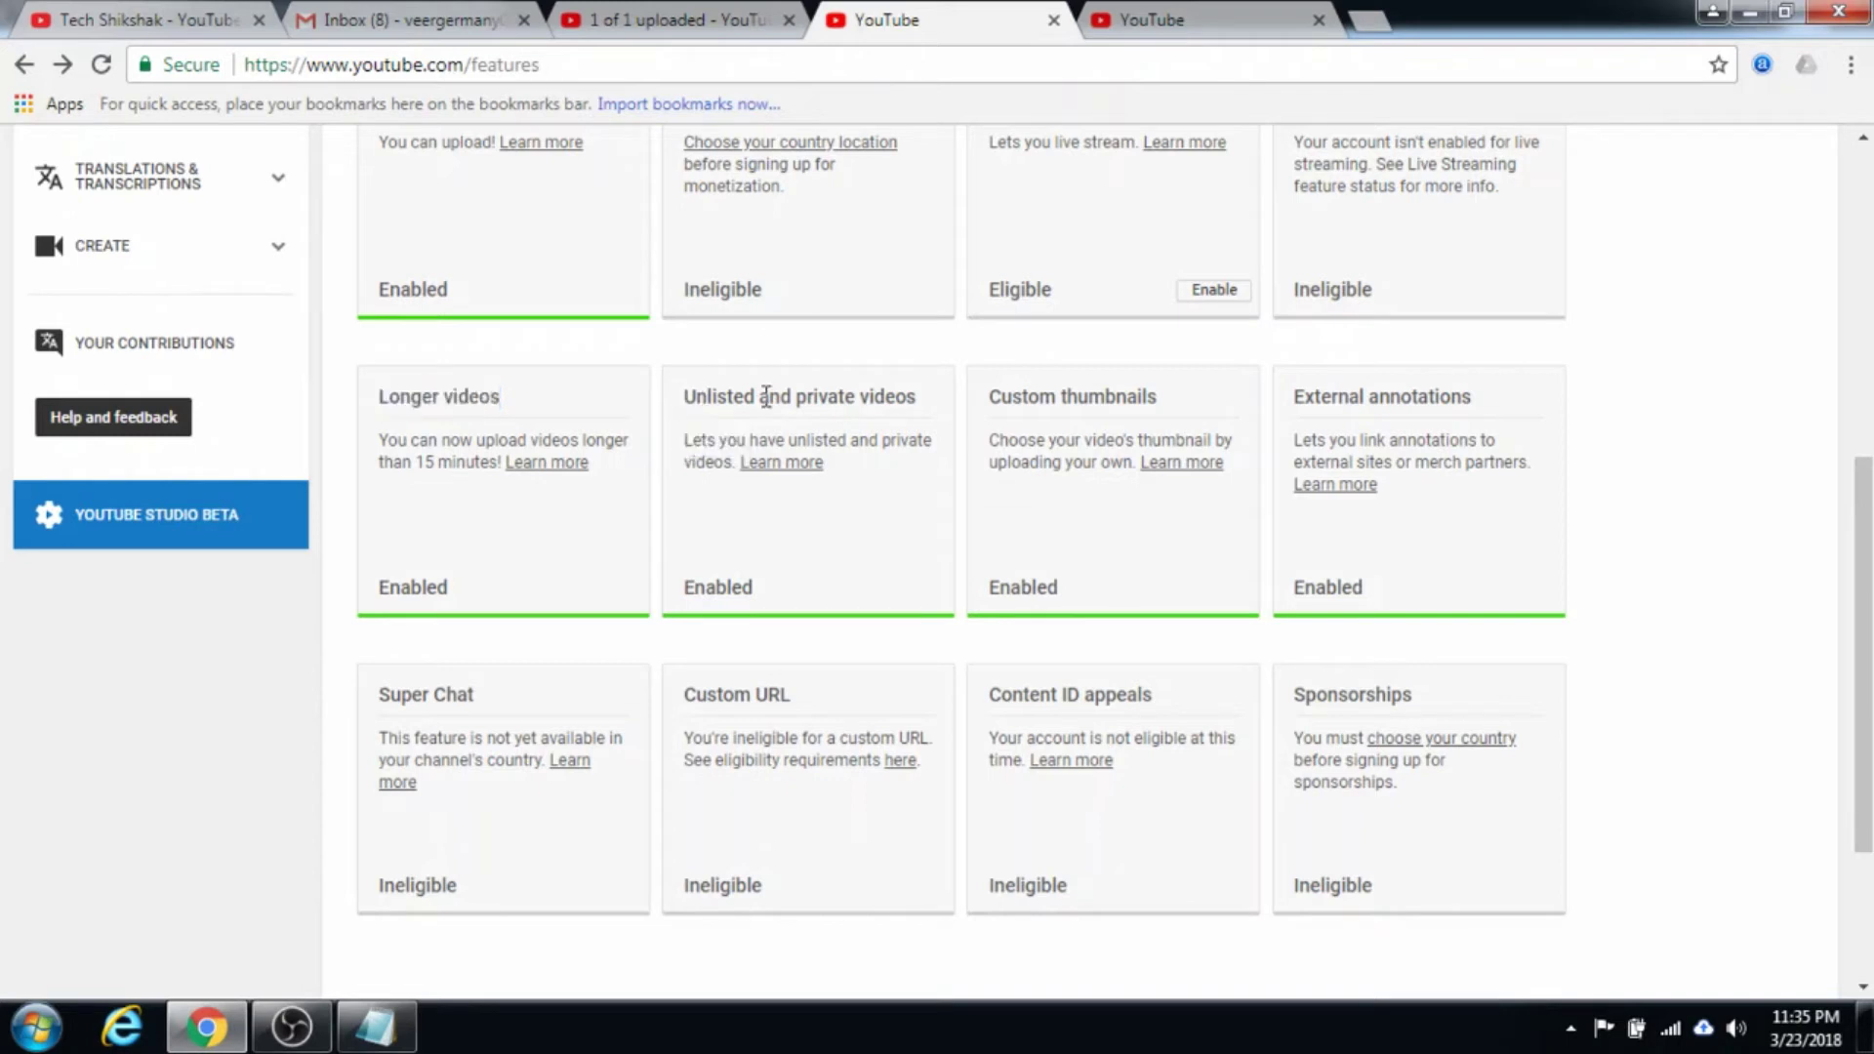
{"action": "triple_click", "coordinate": [766, 395]}
{"action": "left_click", "coordinate": [935, 393]}
{"action": "triple_click", "coordinate": [1096, 390]}
{"action": "left_click", "coordinate": [1199, 390]}
{"action": "left_click_drag", "start_coordinate": [1463, 396], "coordinate": [1292, 395]}
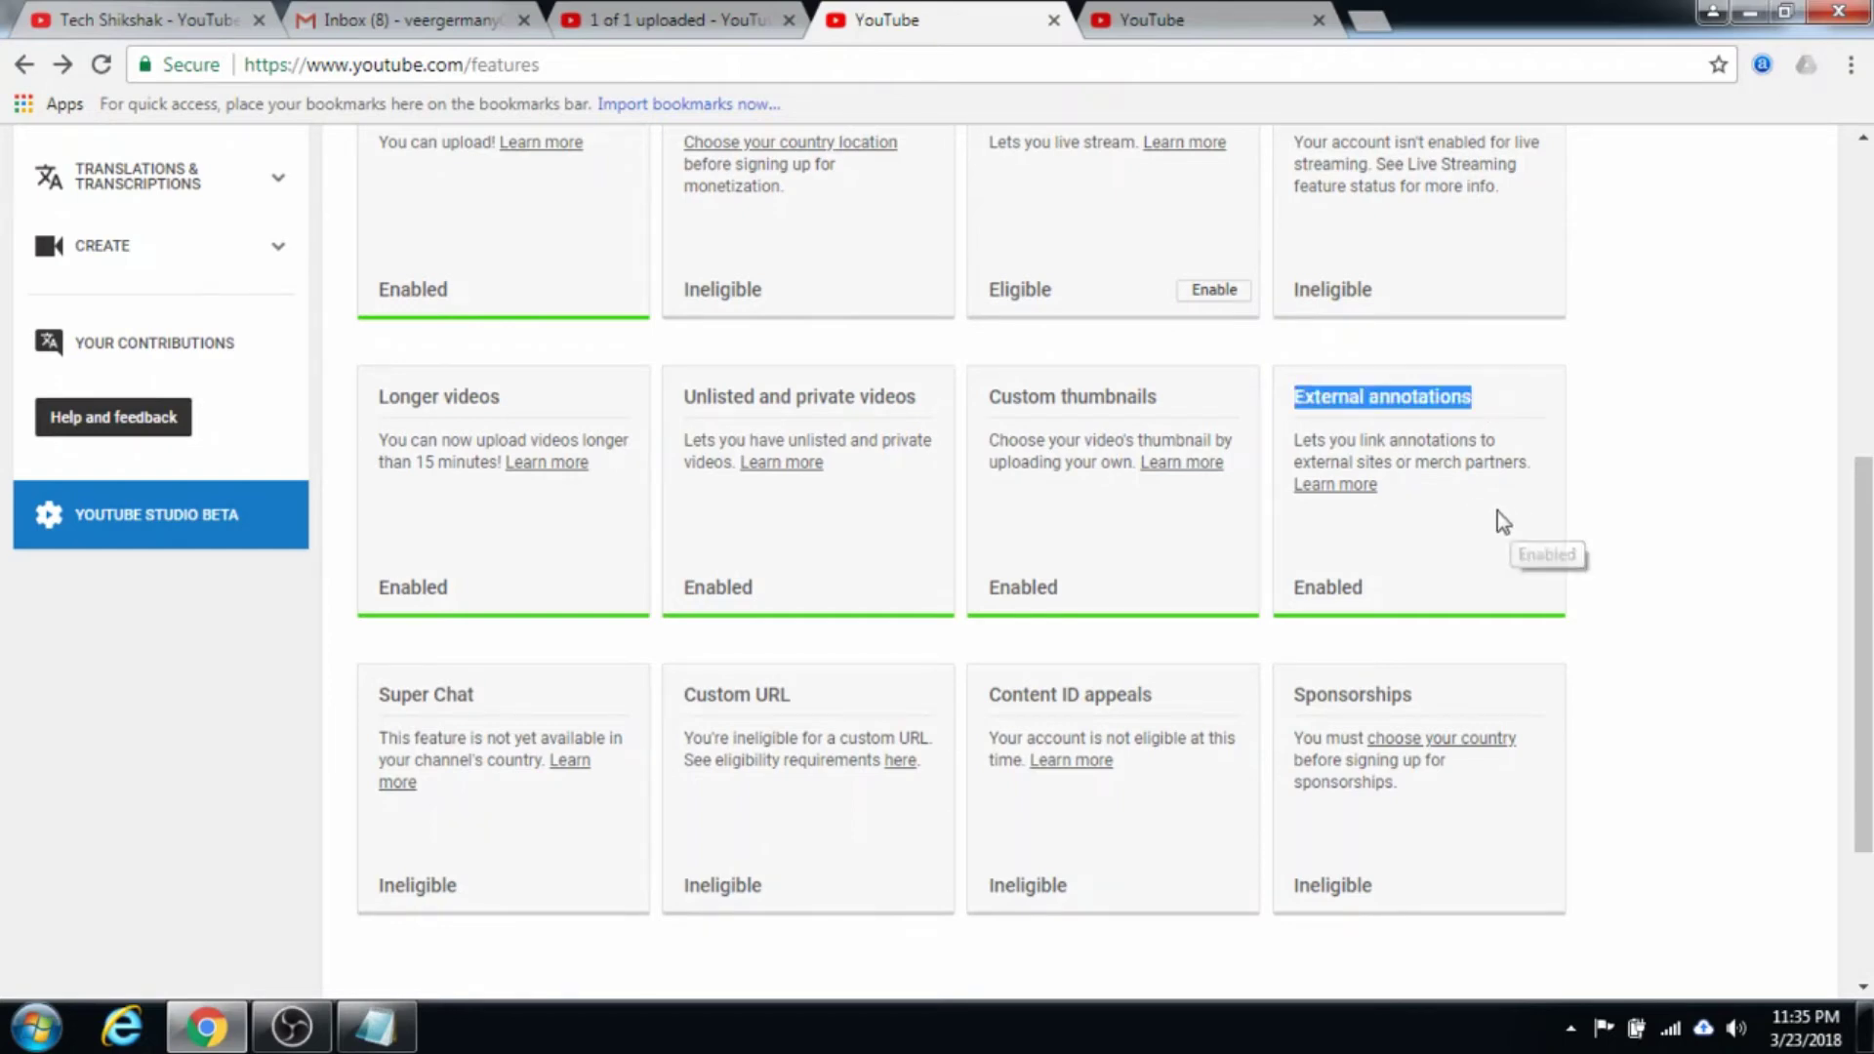
{"action": "scroll", "coordinate": [1464, 544], "scroll_direction": "down", "scroll_amount": 2}
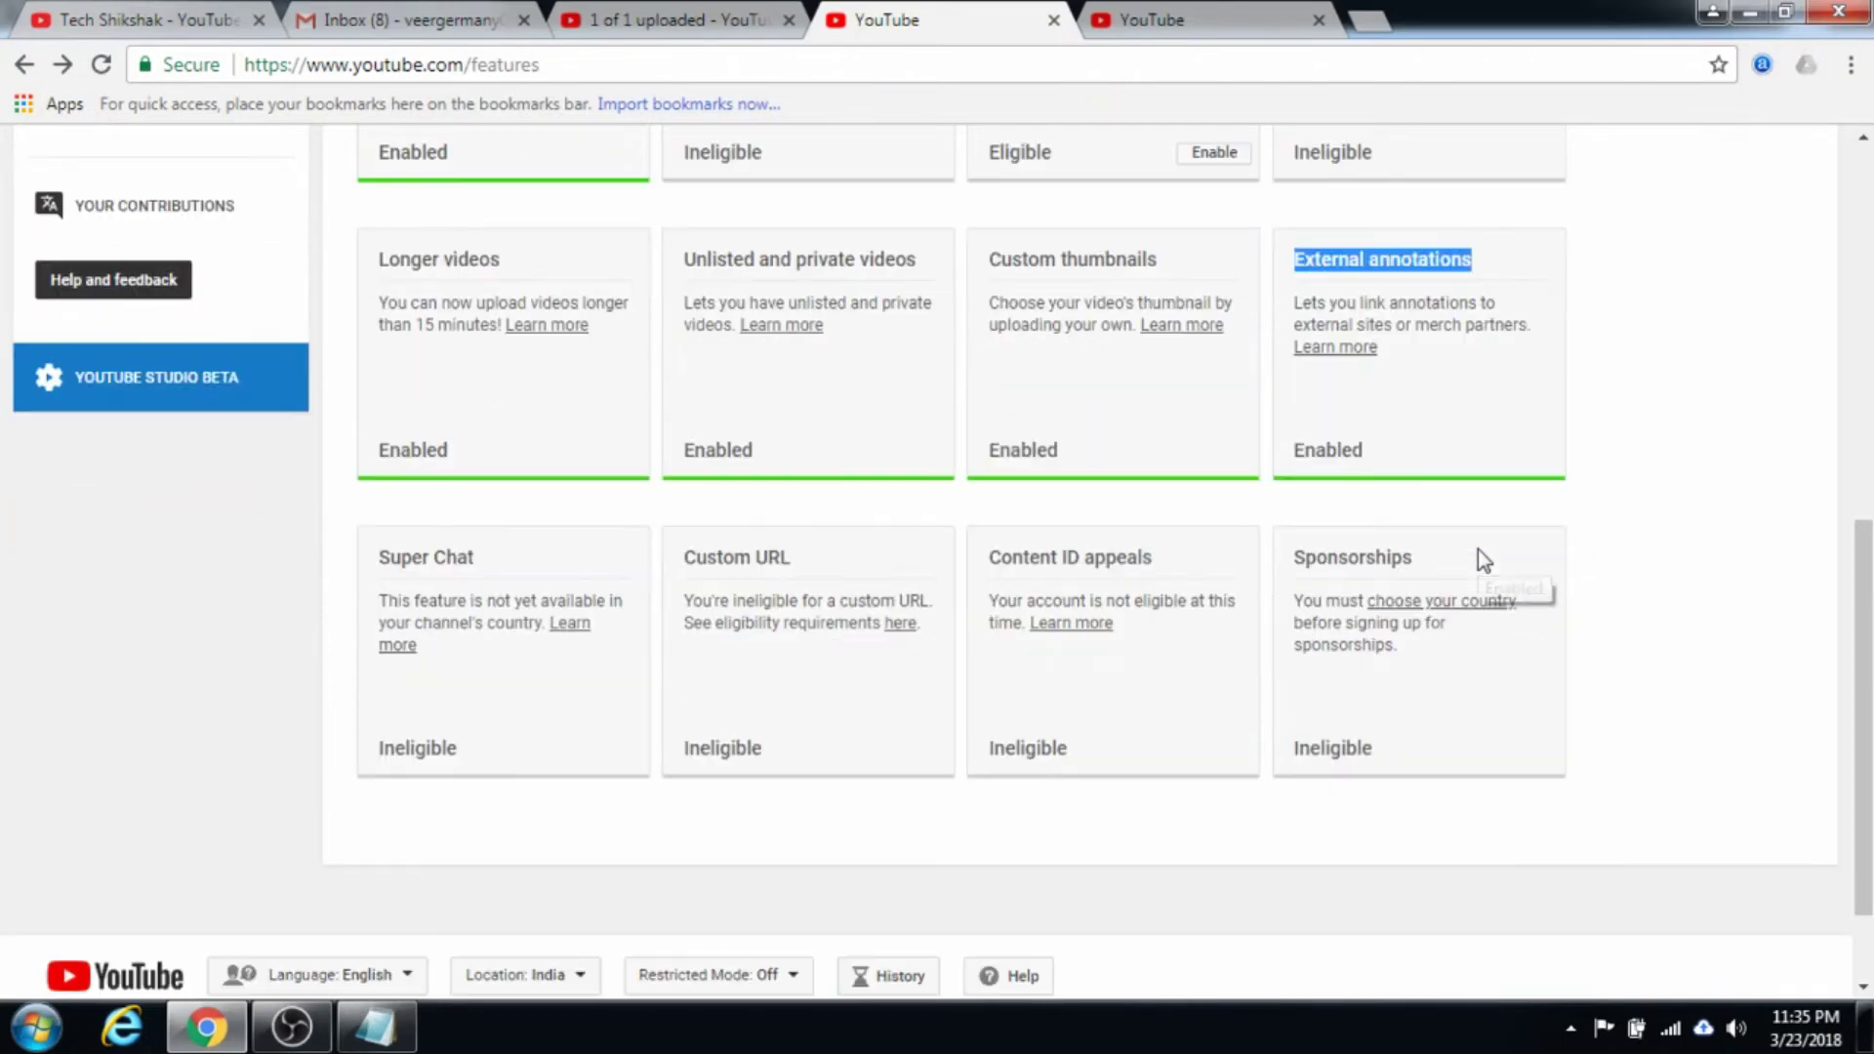
{"action": "scroll", "coordinate": [1477, 549], "scroll_direction": "down", "scroll_amount": 2}
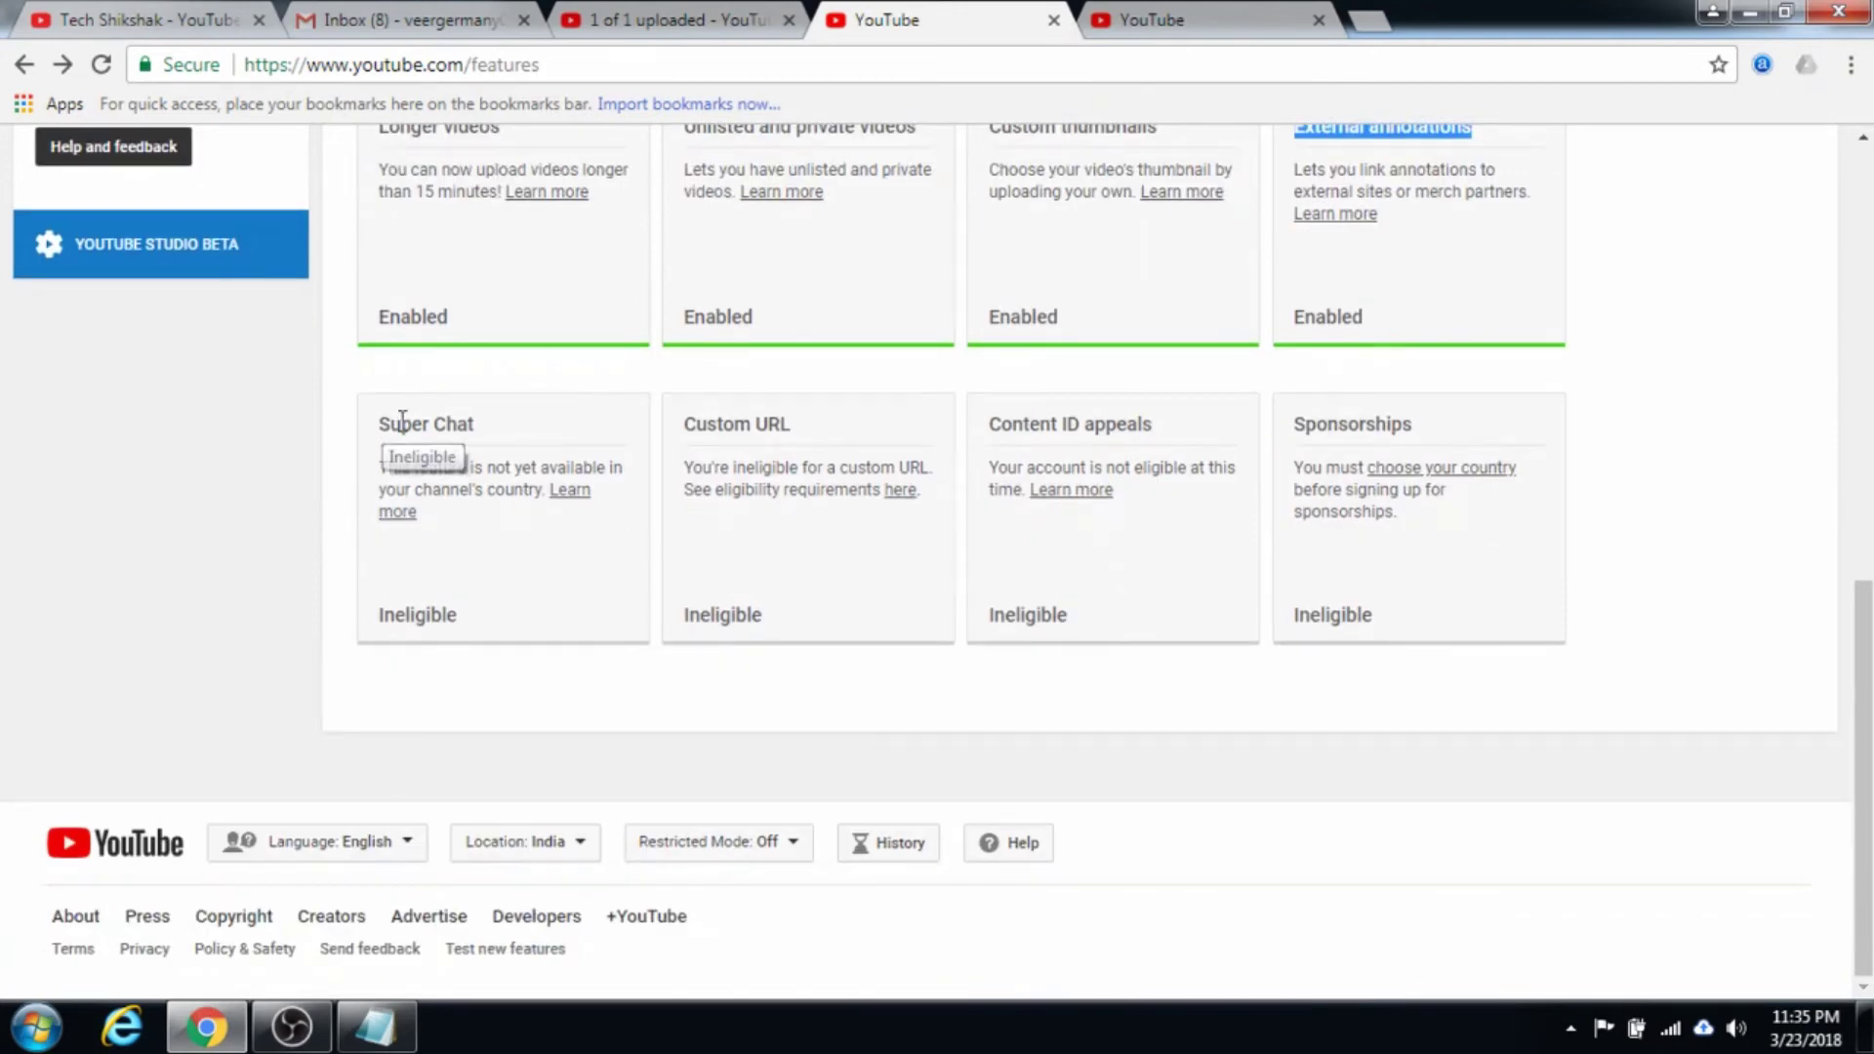
{"action": "left_click_drag", "start_coordinate": [379, 423], "coordinate": [467, 419]}
{"action": "left_click", "coordinate": [504, 427]}
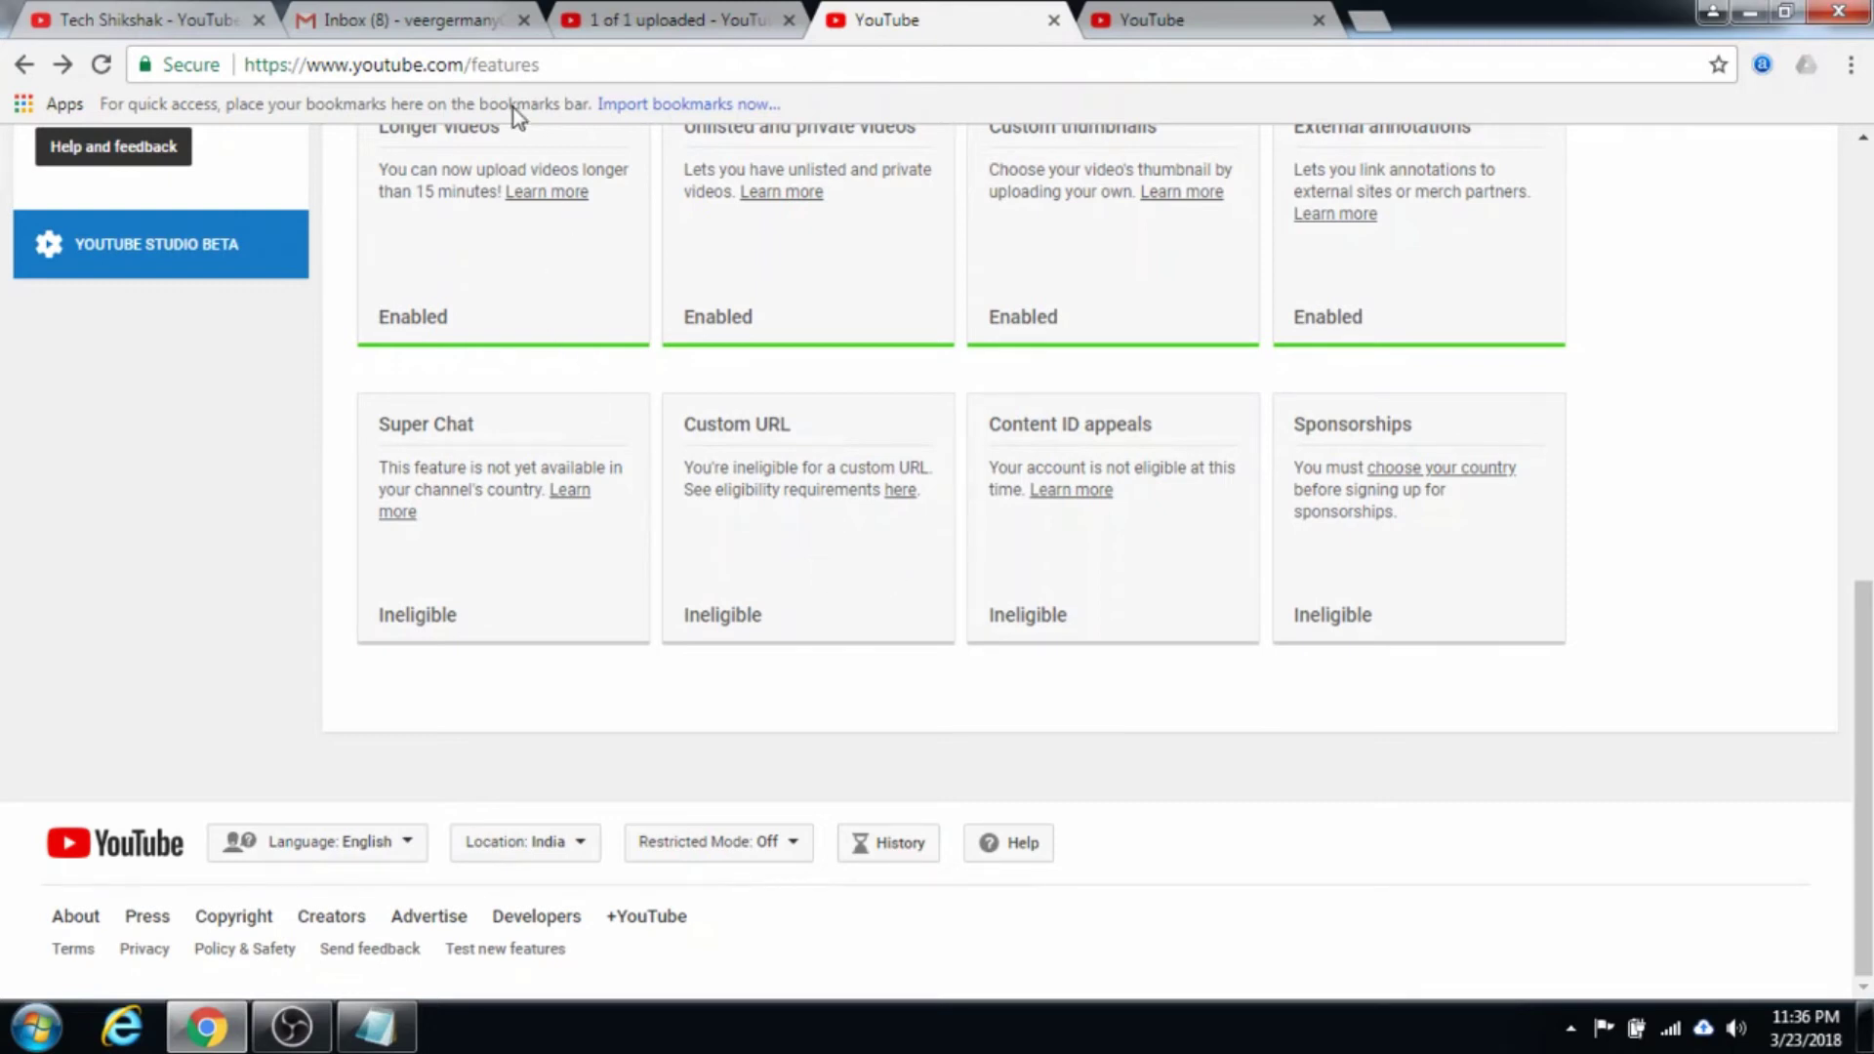
Step: Check the Advanced channel settings and highlight the channel ID in the channel page's URL, returning to Status and features
{"action": "left_click", "coordinate": [1187, 16]}
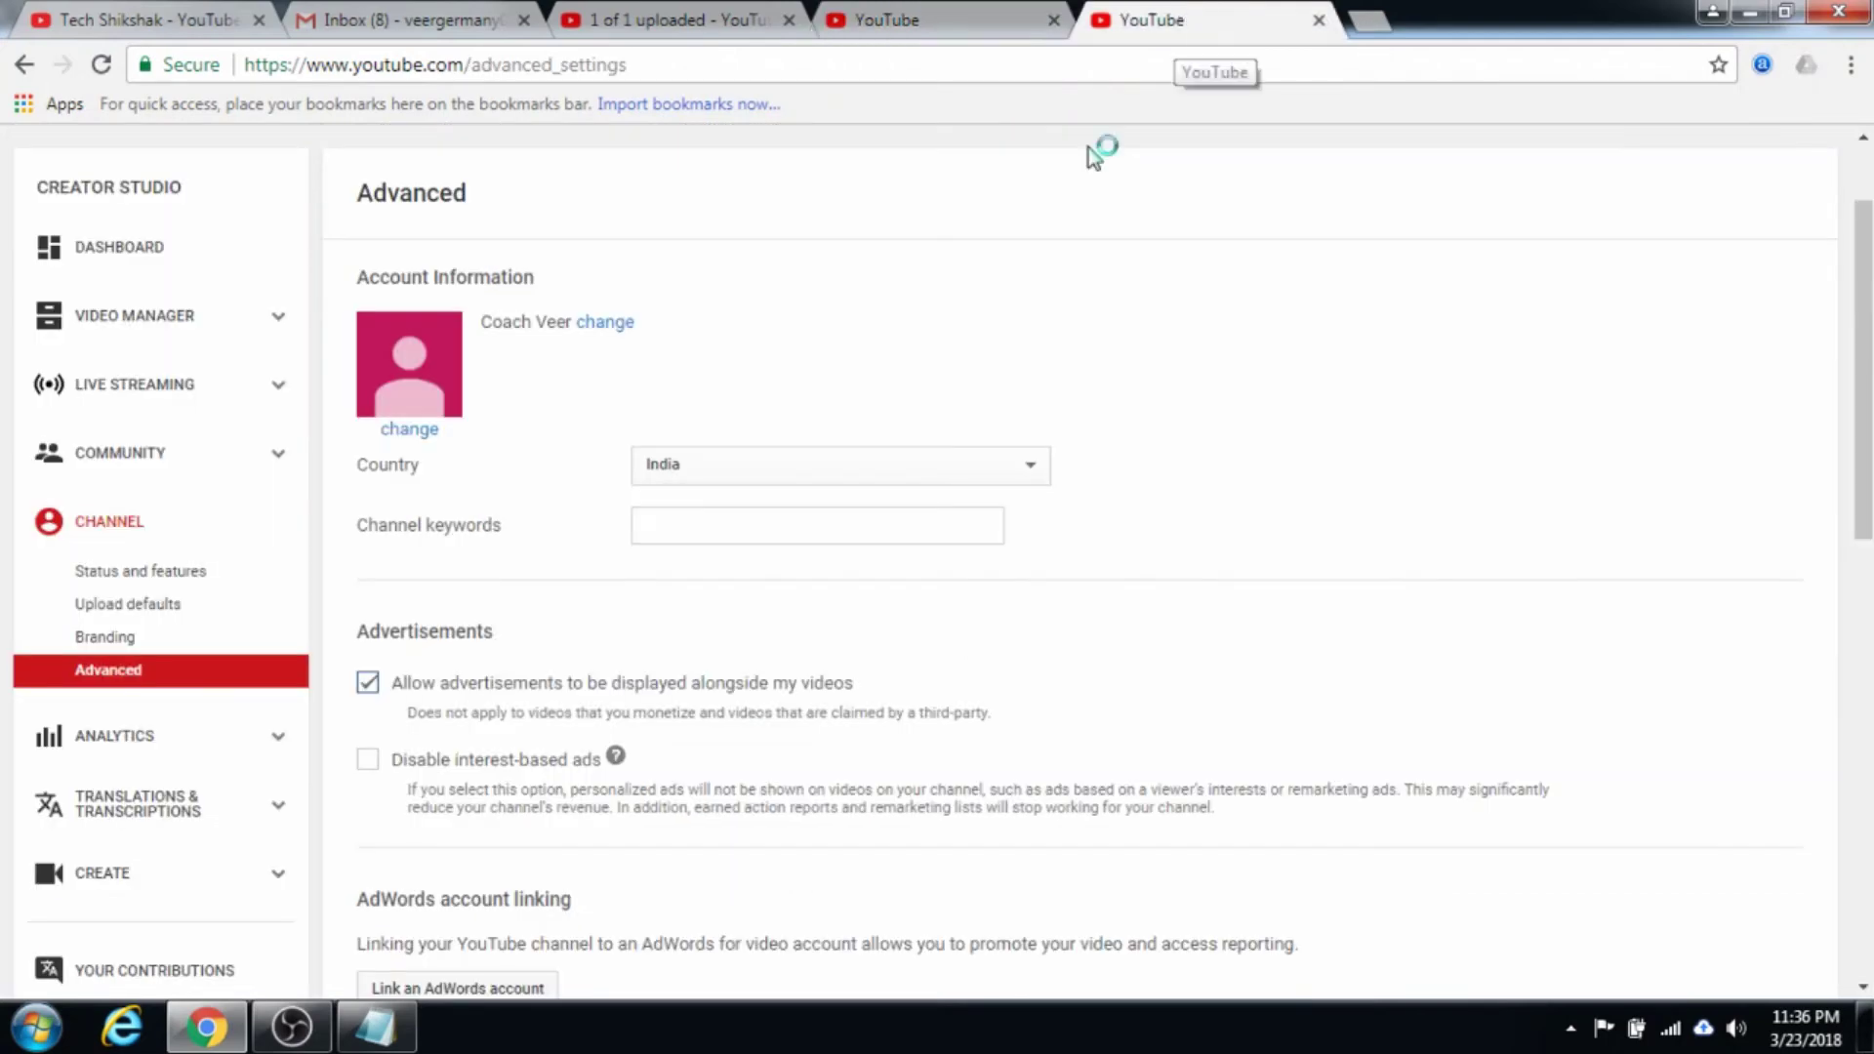
{"action": "left_click", "coordinate": [548, 321]}
{"action": "left_click_drag", "start_coordinate": [806, 64], "coordinate": [549, 66]}
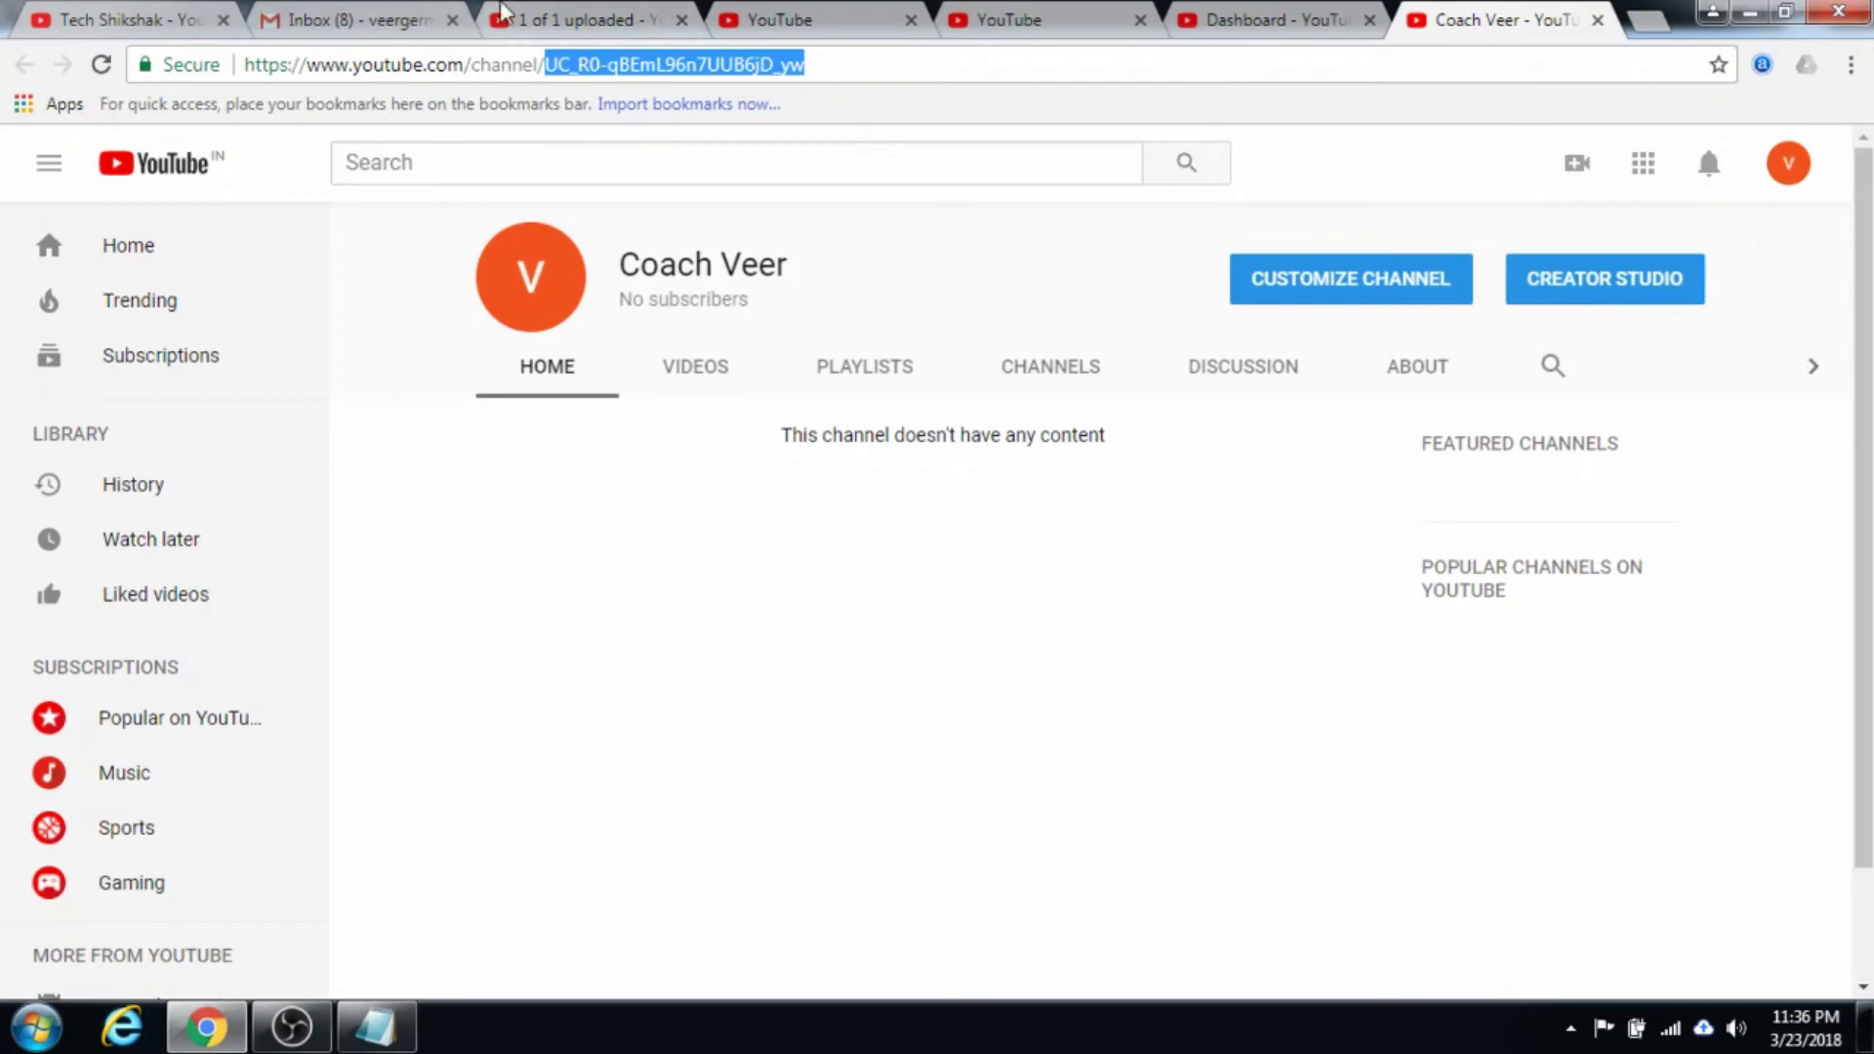
{"action": "left_click", "coordinate": [586, 15]}
{"action": "left_click", "coordinate": [781, 5]}
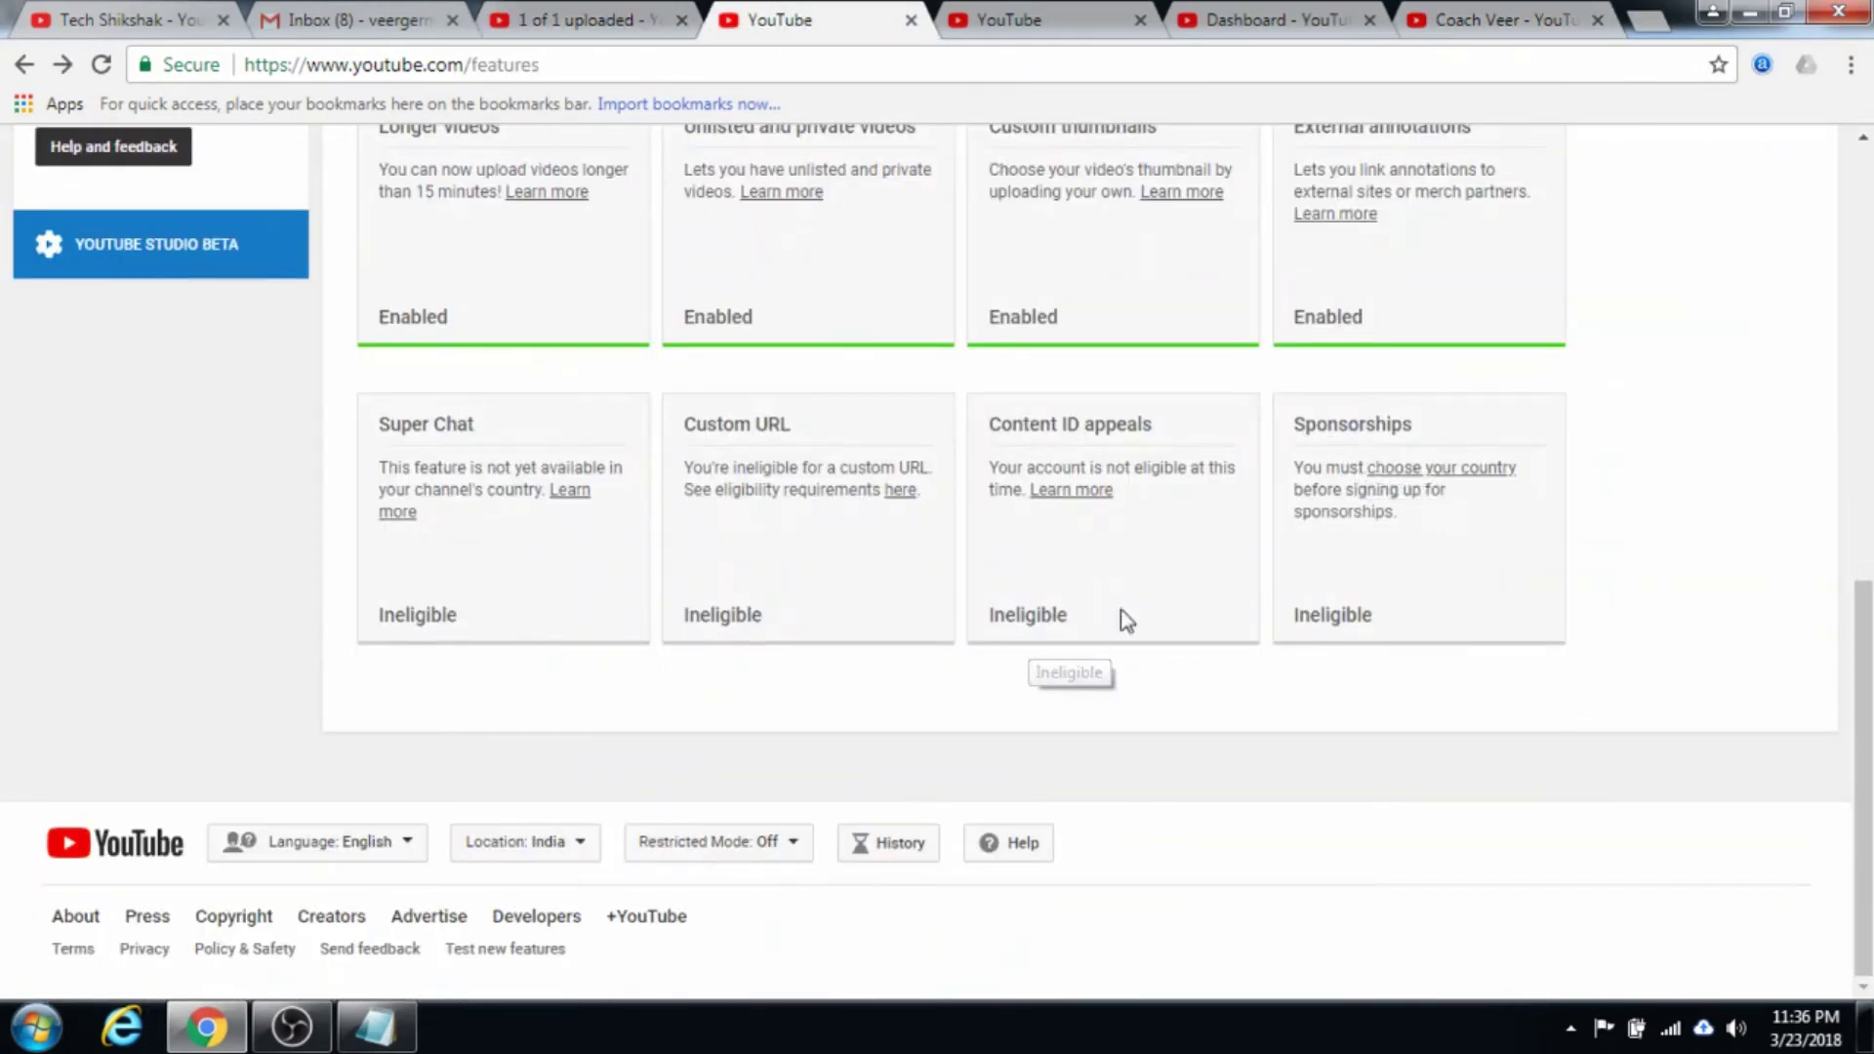
Step: Open the Creator Studio dashboard and dismiss the tip about customizing it
{"action": "scroll", "coordinate": [1391, 595], "scroll_direction": "up", "scroll_amount": 10}
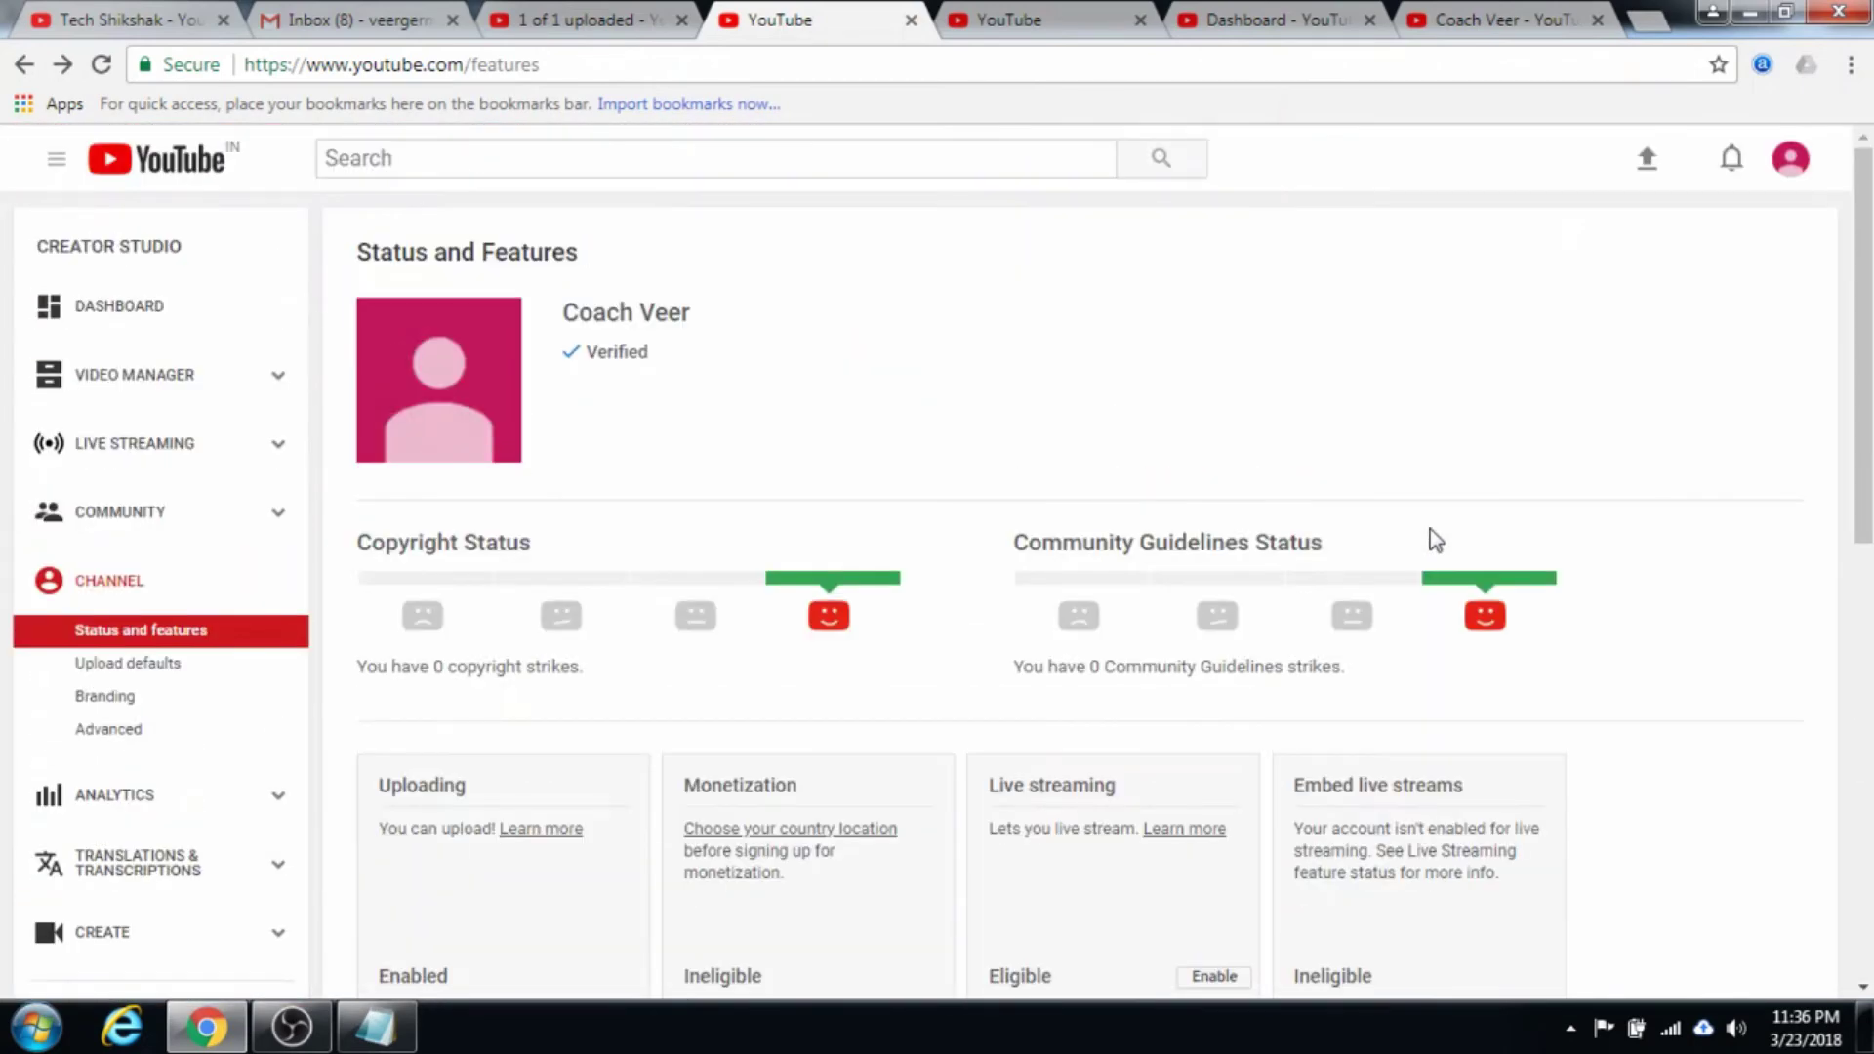
{"action": "left_click", "coordinate": [115, 312]}
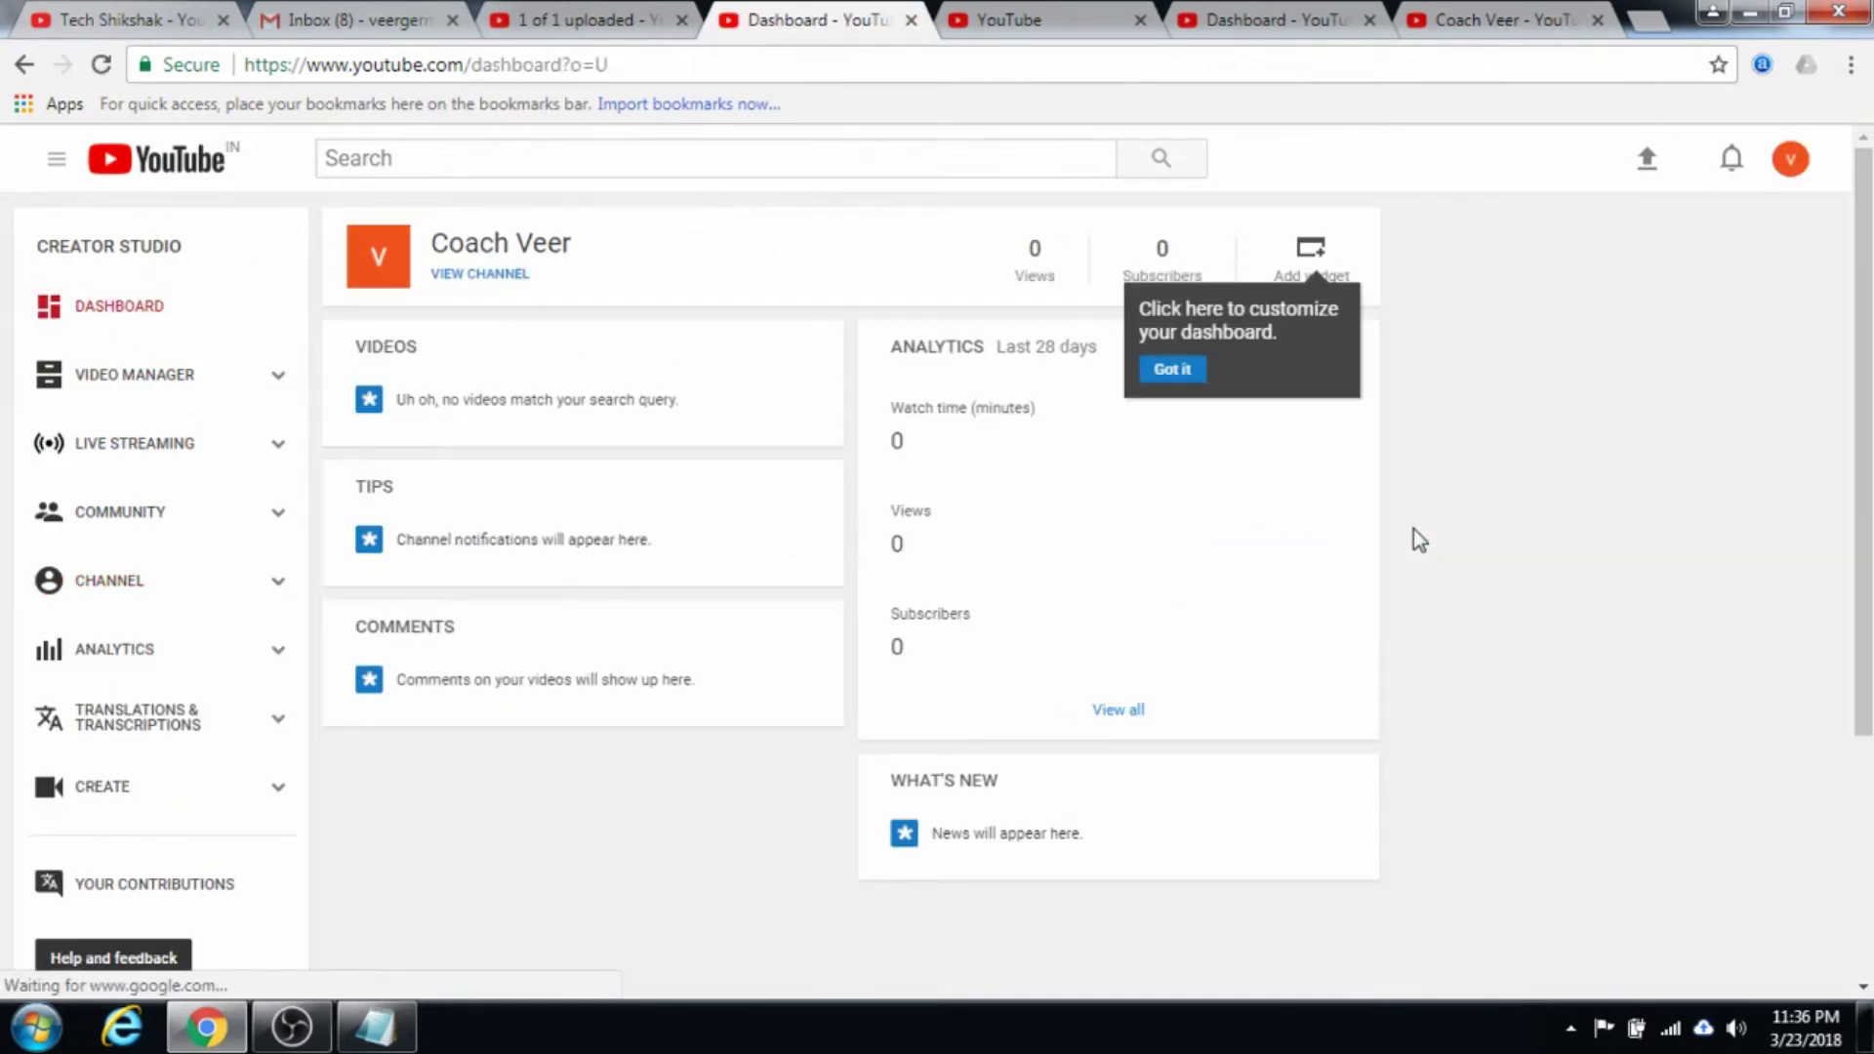
{"action": "left_click", "coordinate": [1172, 369]}
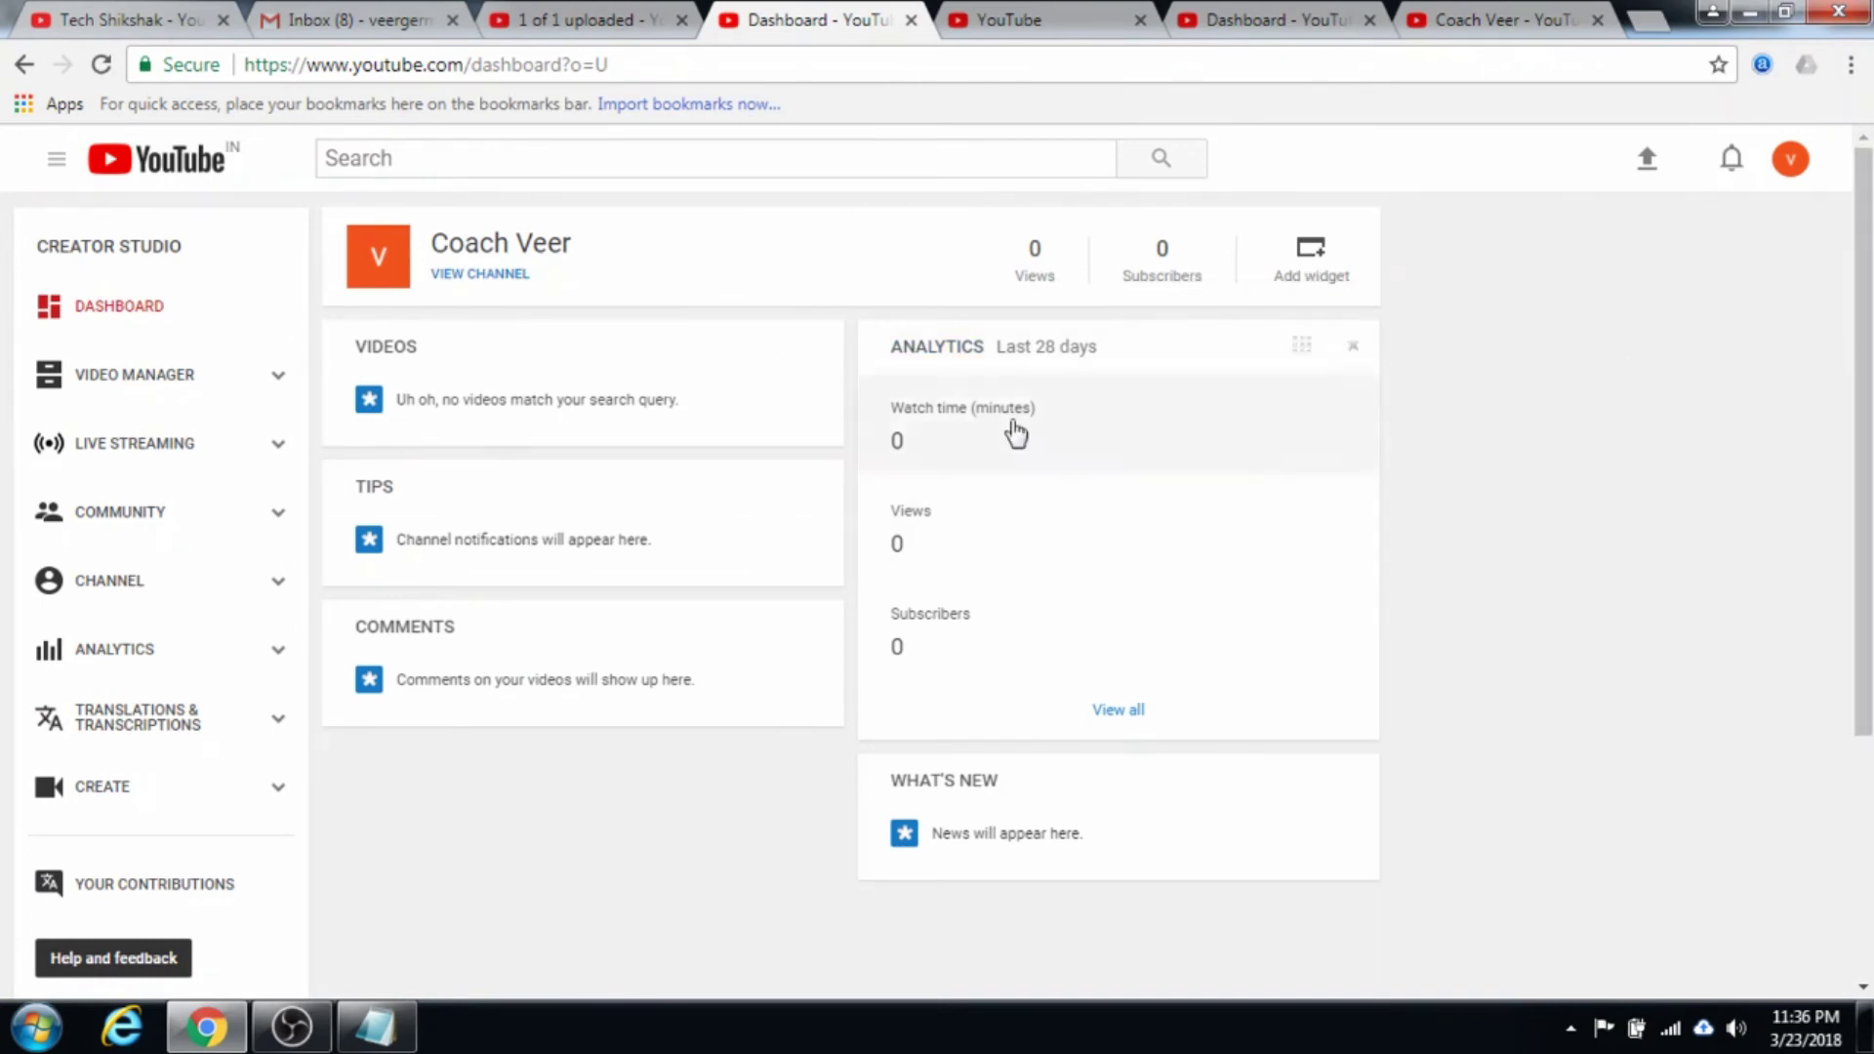
Step: Check the video list in Video Manager and open the video upload page
{"action": "left_click", "coordinate": [226, 385]}
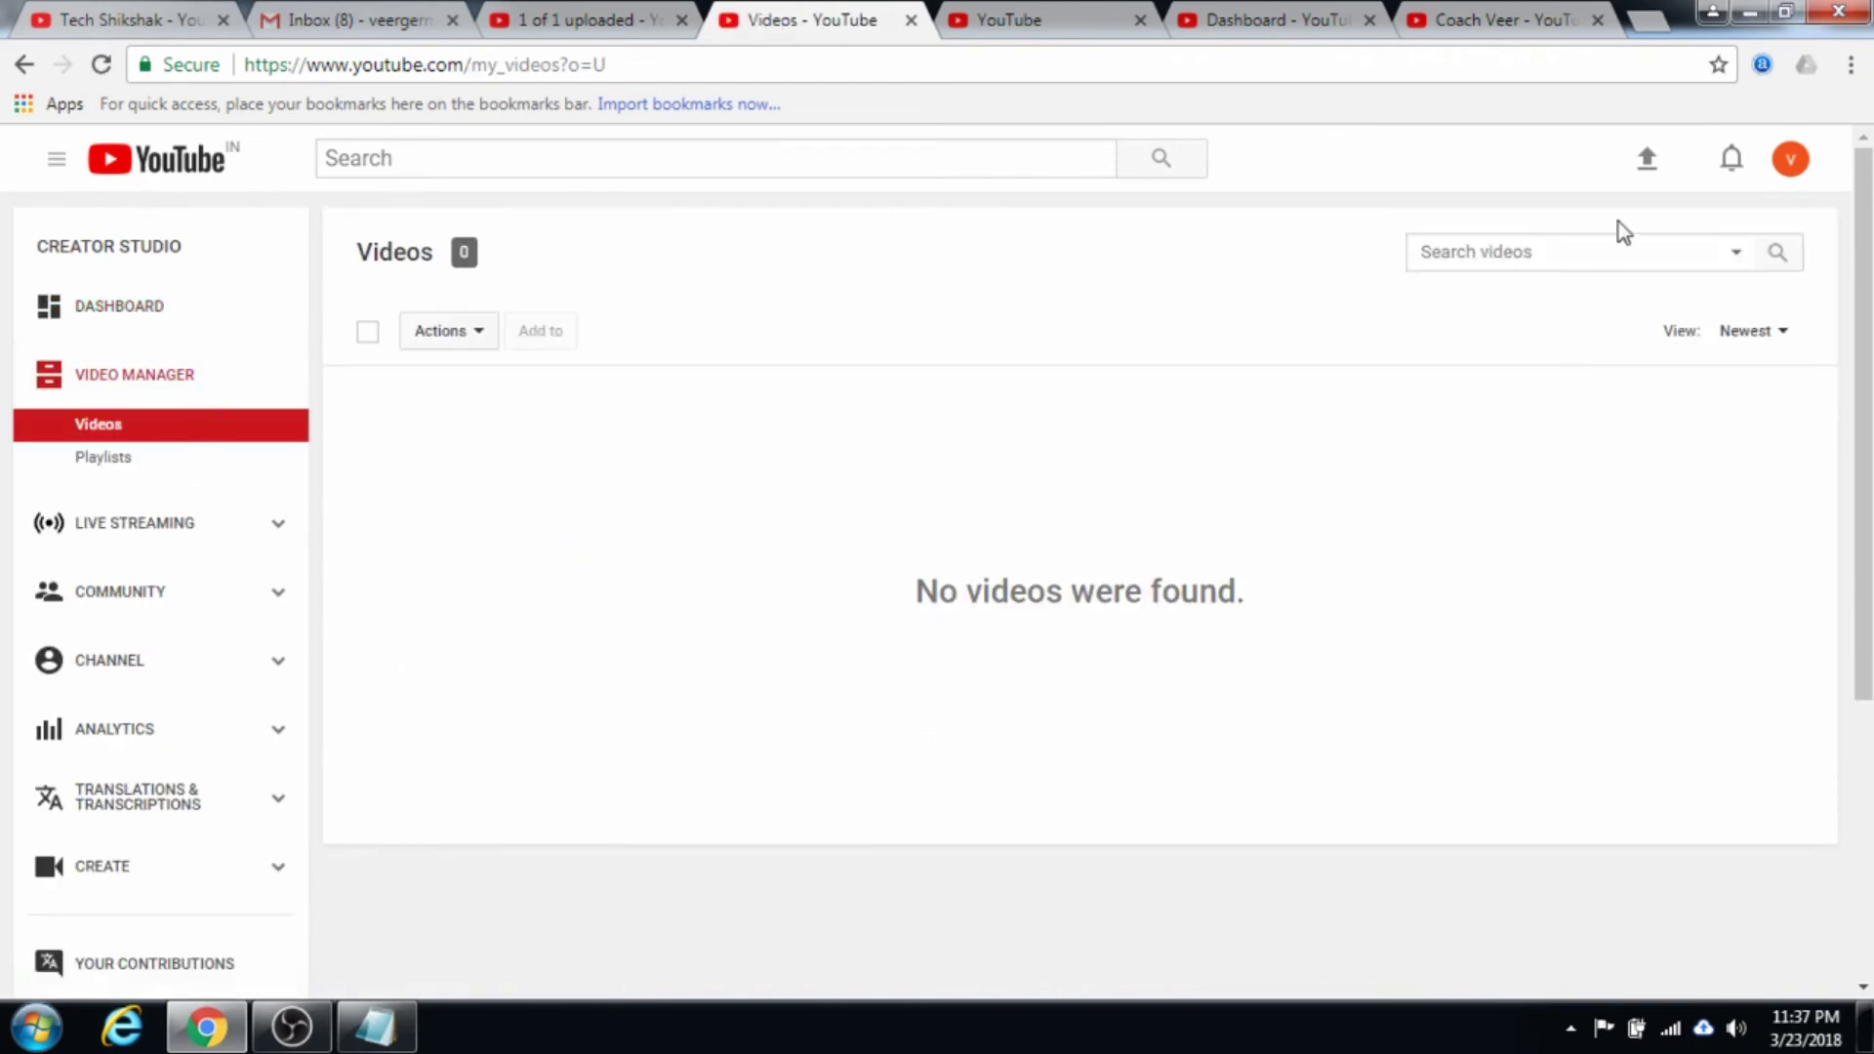
{"action": "left_click", "coordinate": [1647, 159]}
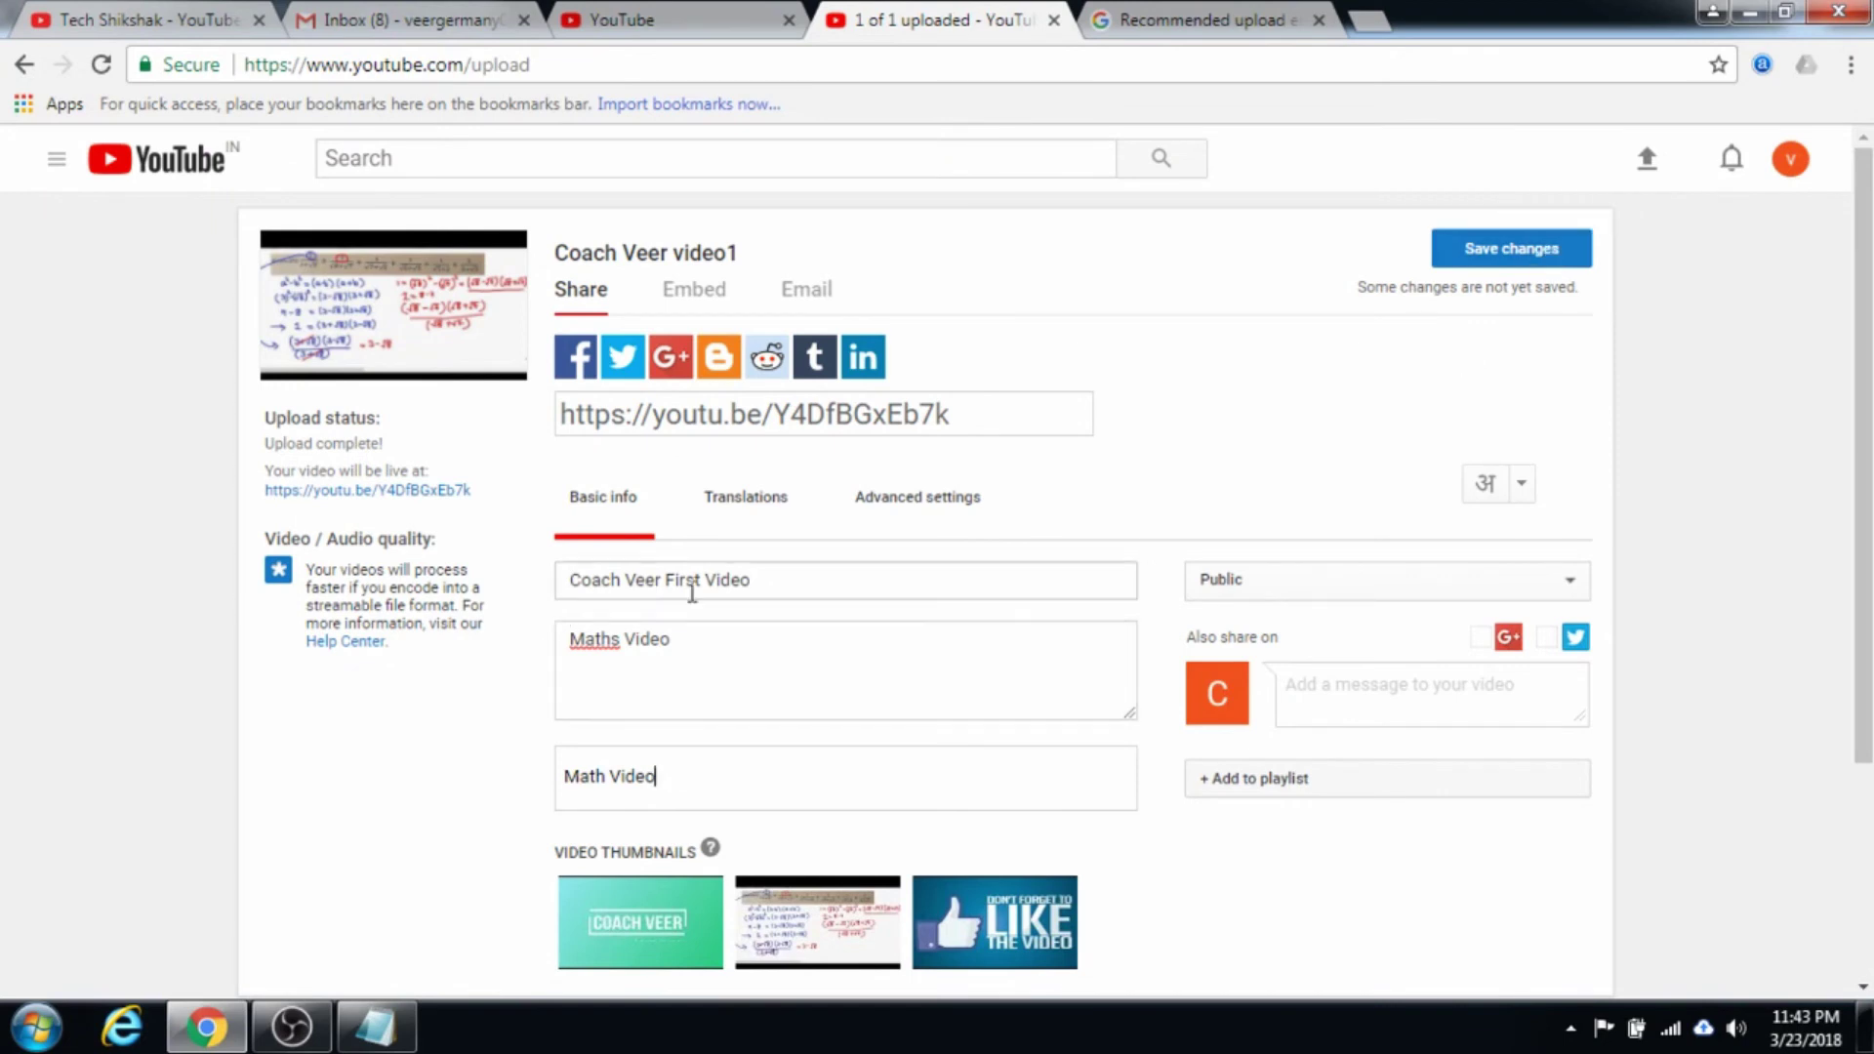
Step: Add the tags "Math Video" and "maths solution" to the uploaded video and save its changes
{"action": "key", "text": "Return"}
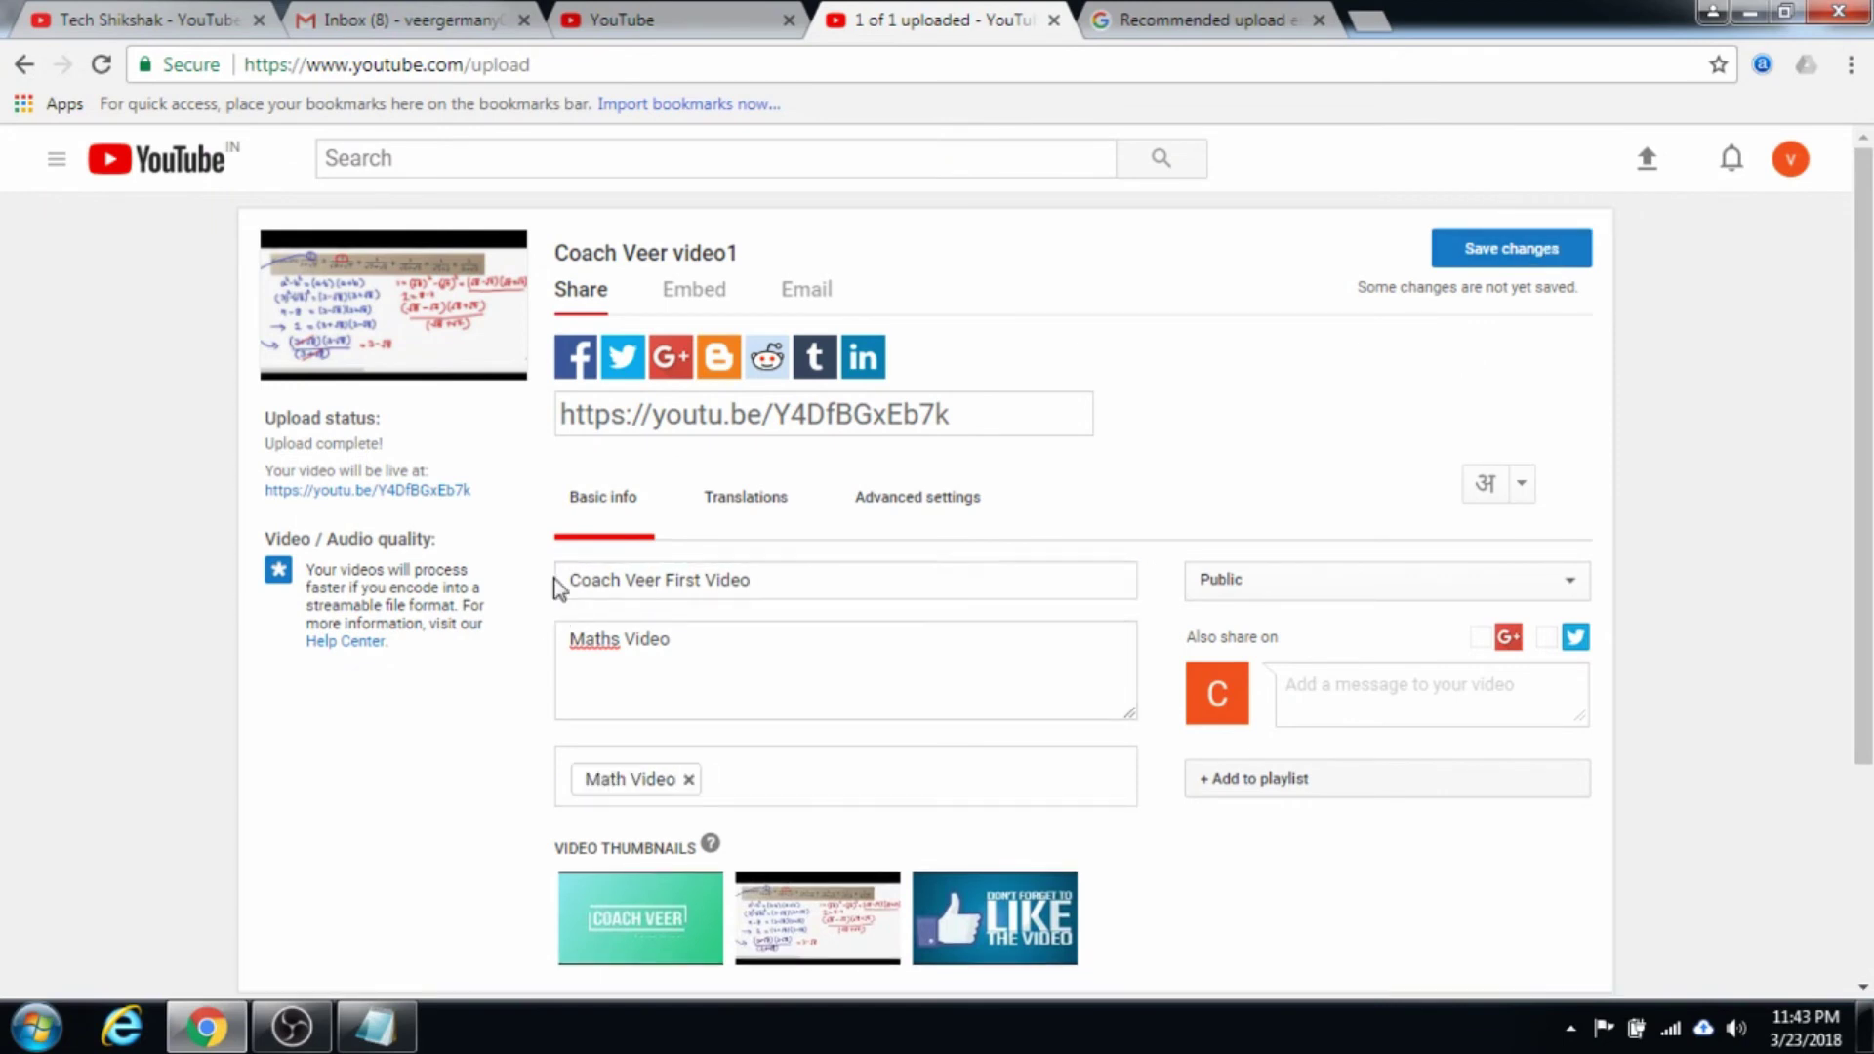
{"action": "left_click_drag", "start_coordinate": [781, 582], "coordinate": [523, 582]}
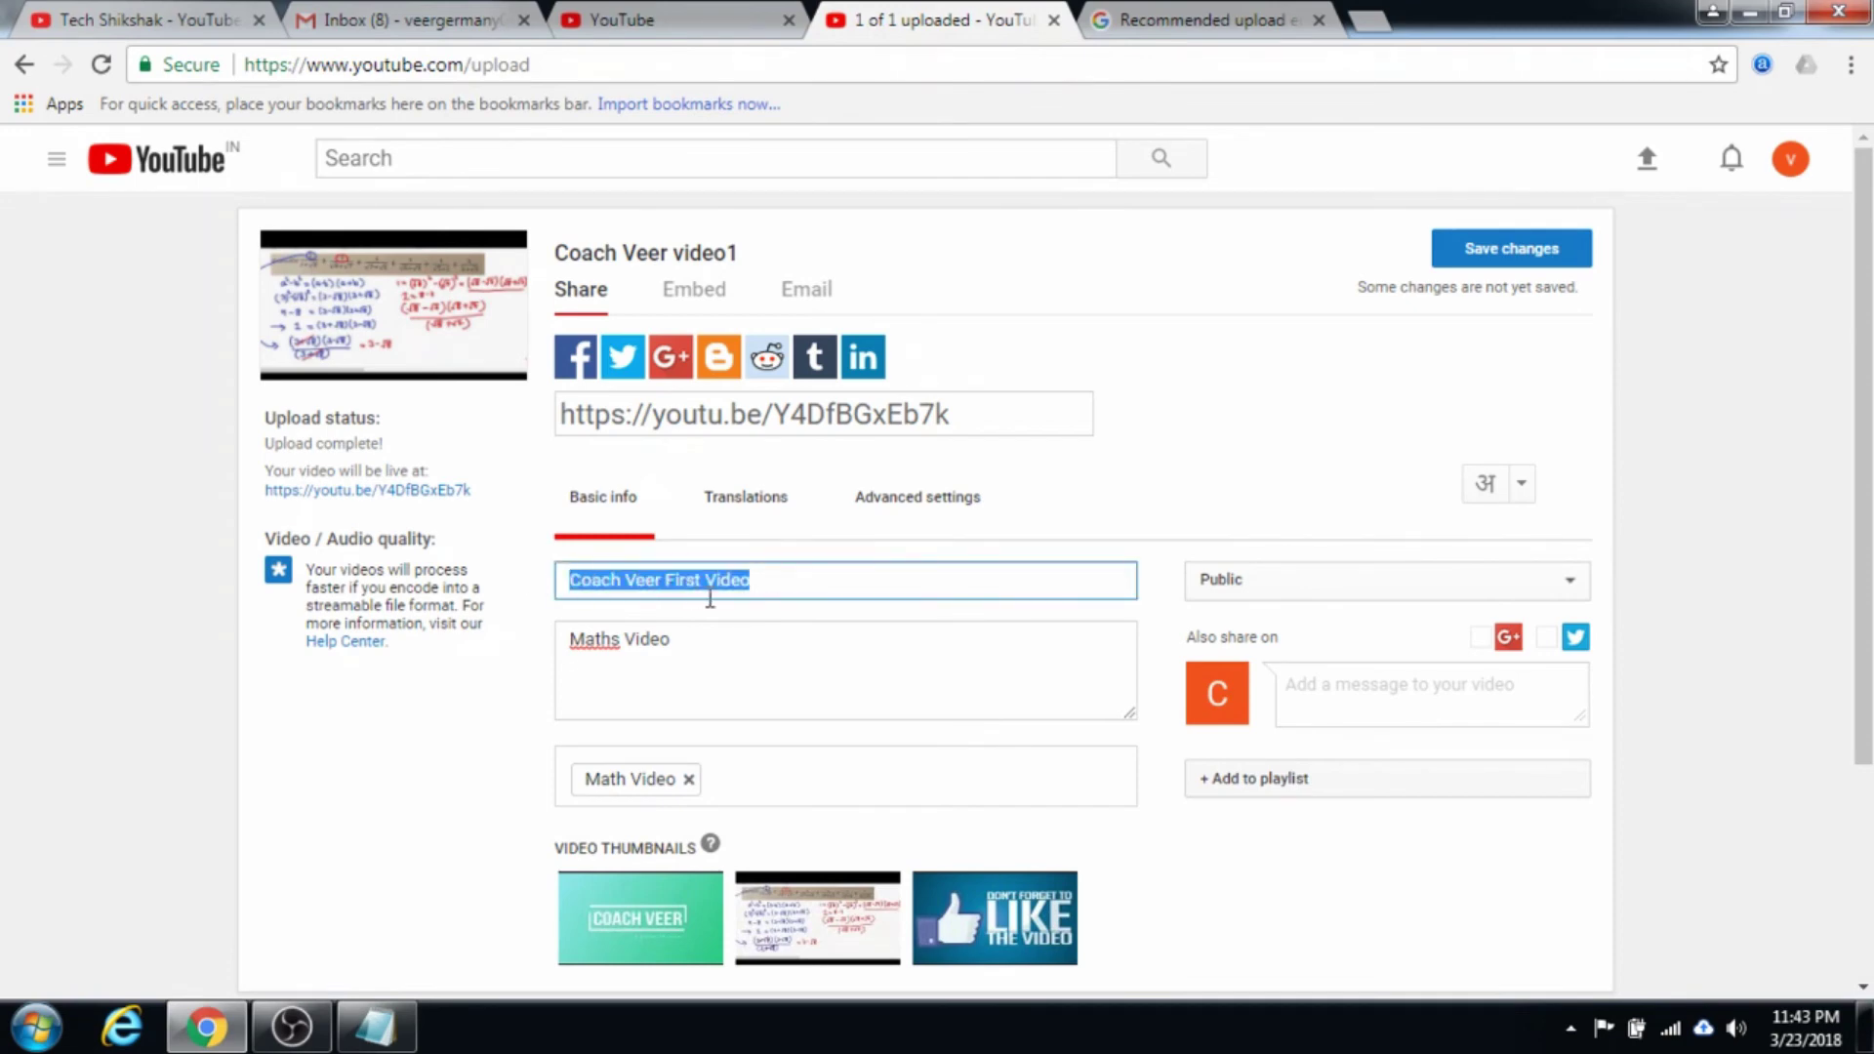
{"action": "left_click", "coordinate": [782, 587]}
{"action": "left_click", "coordinate": [742, 641]}
{"action": "left_click", "coordinate": [766, 783]}
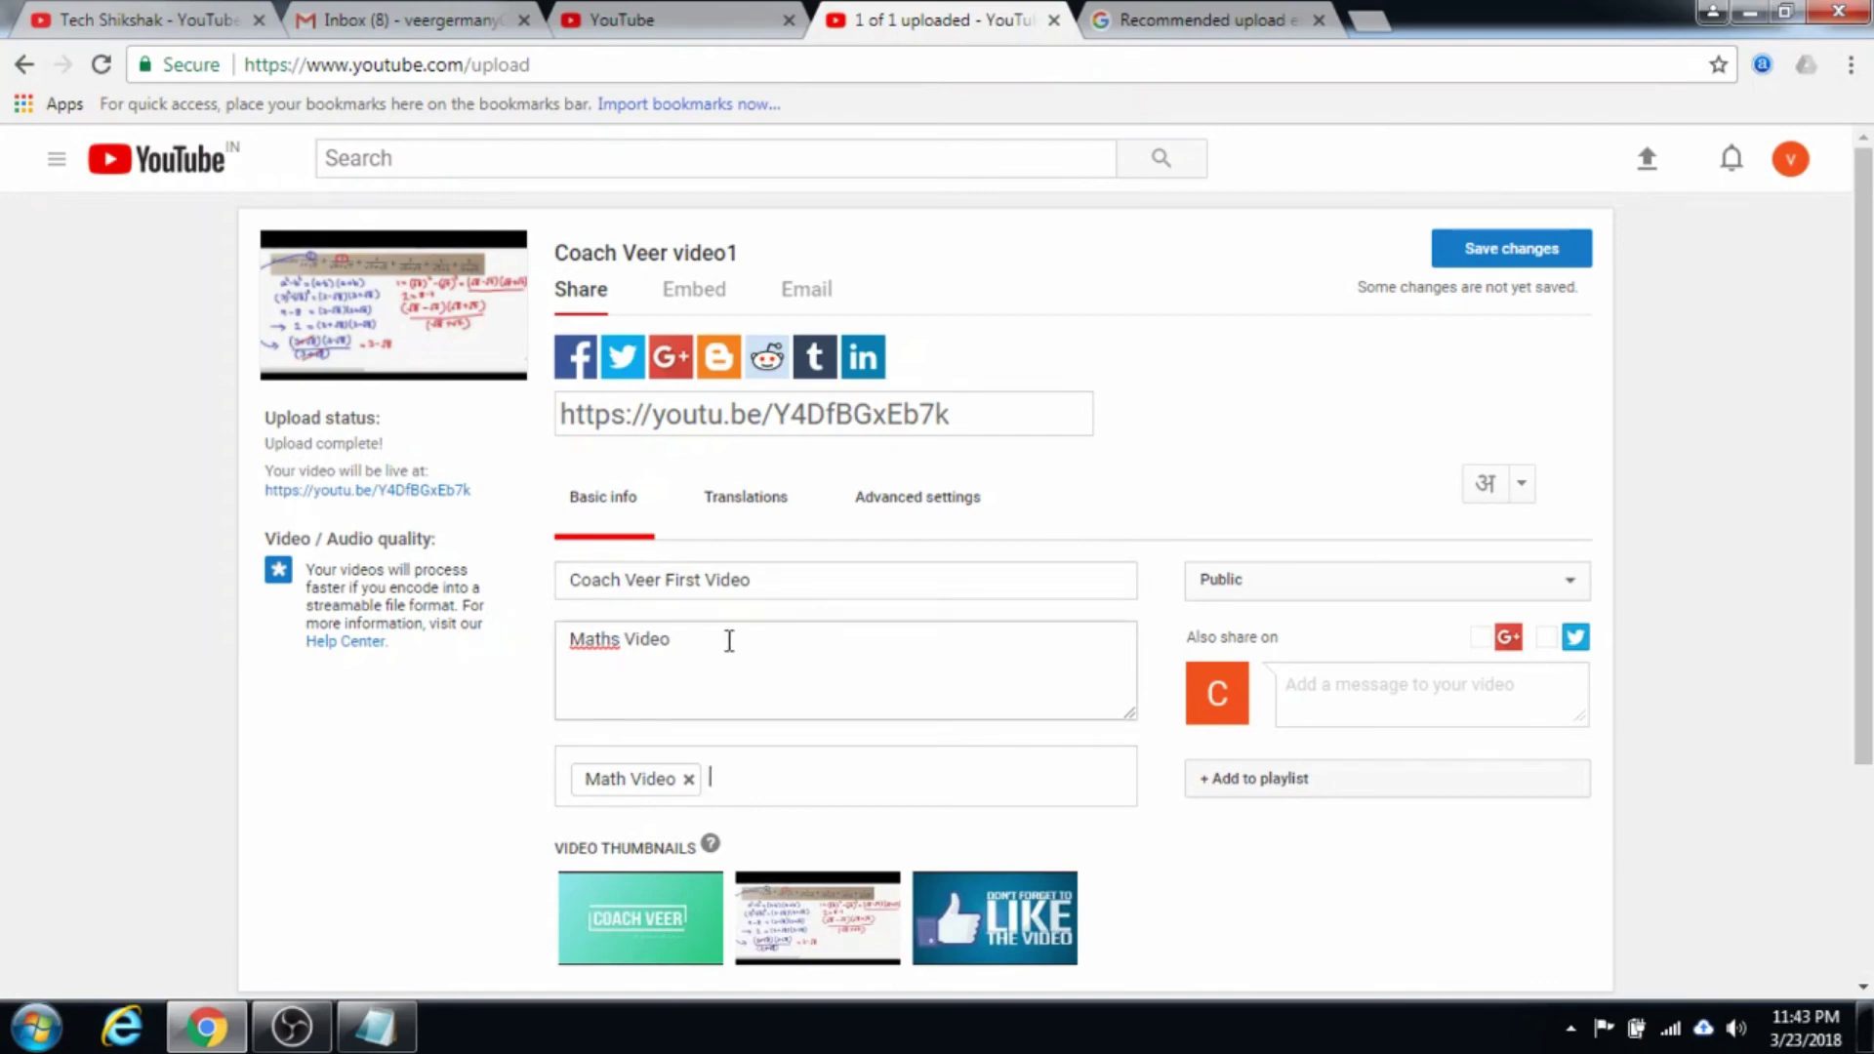
{"action": "type", "text": "maths solution"}
{"action": "left_click", "coordinate": [1524, 250]}
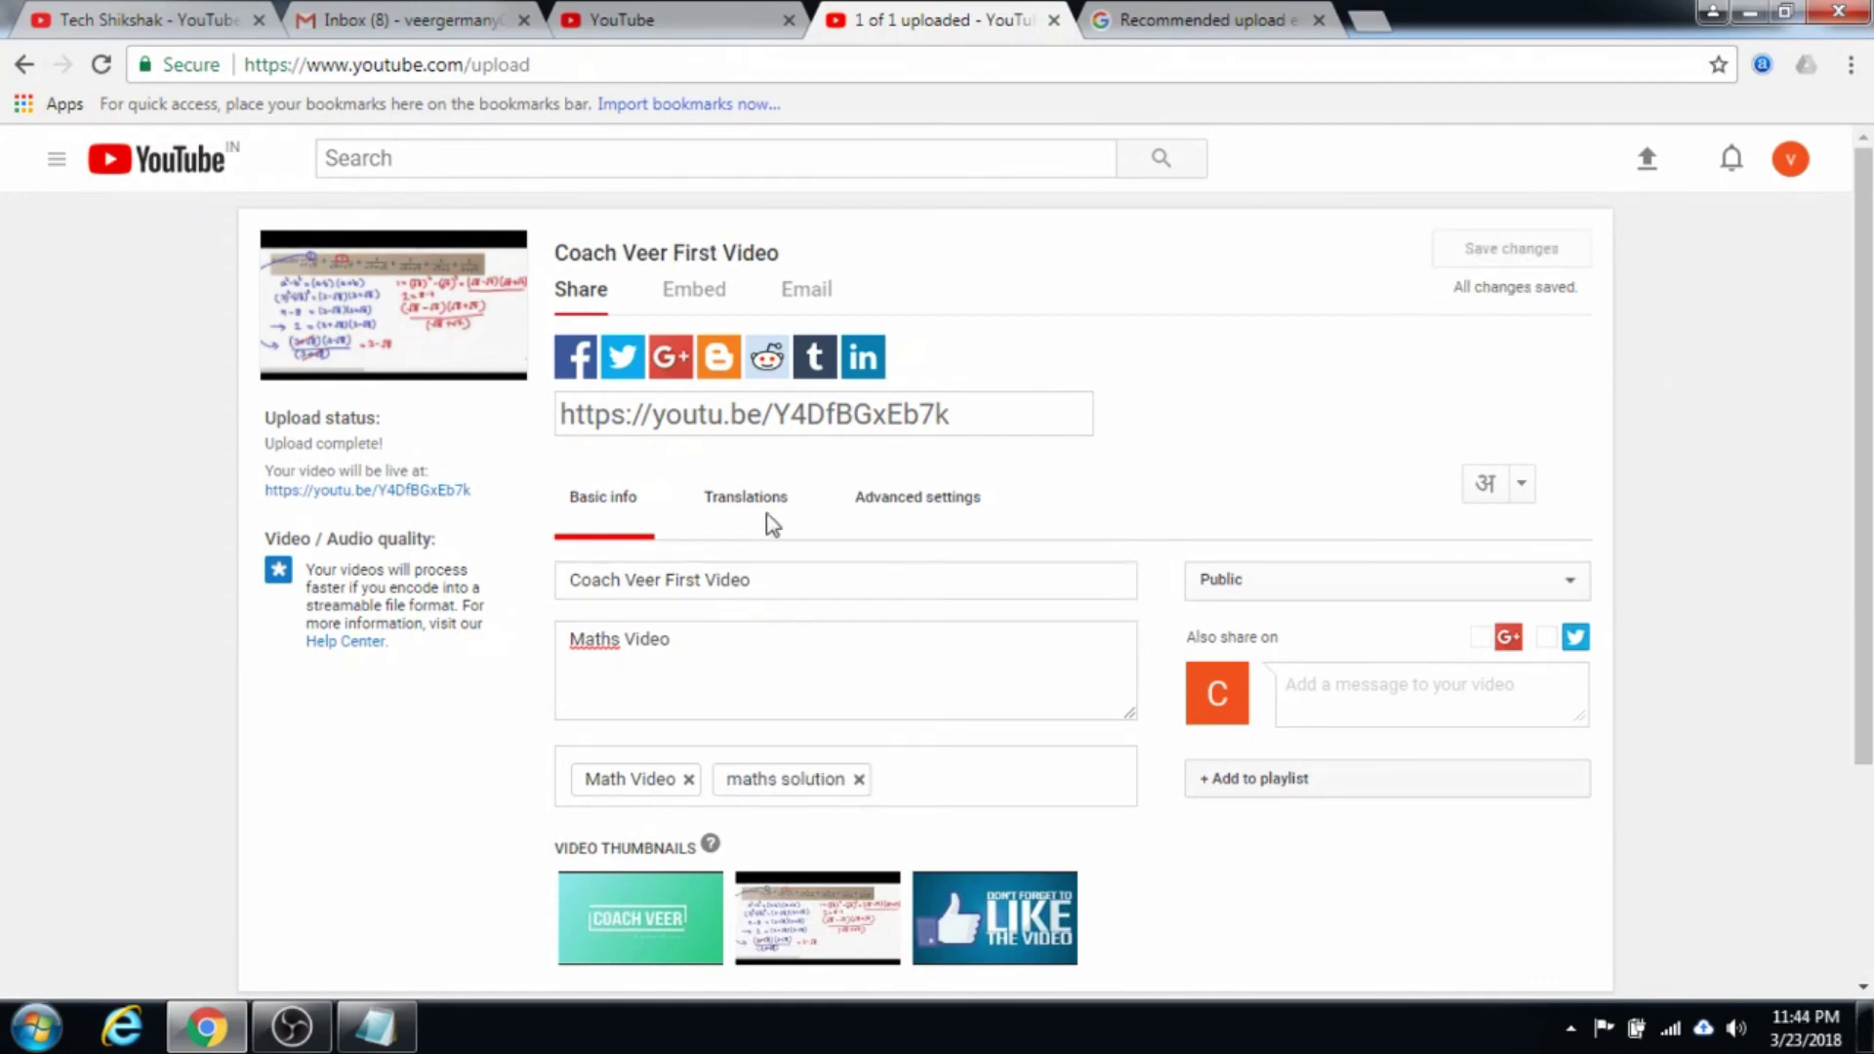
Step: Open the uploaded video's live link, play the video and skip ahead to about 5:00
{"action": "left_click", "coordinate": [426, 497]}
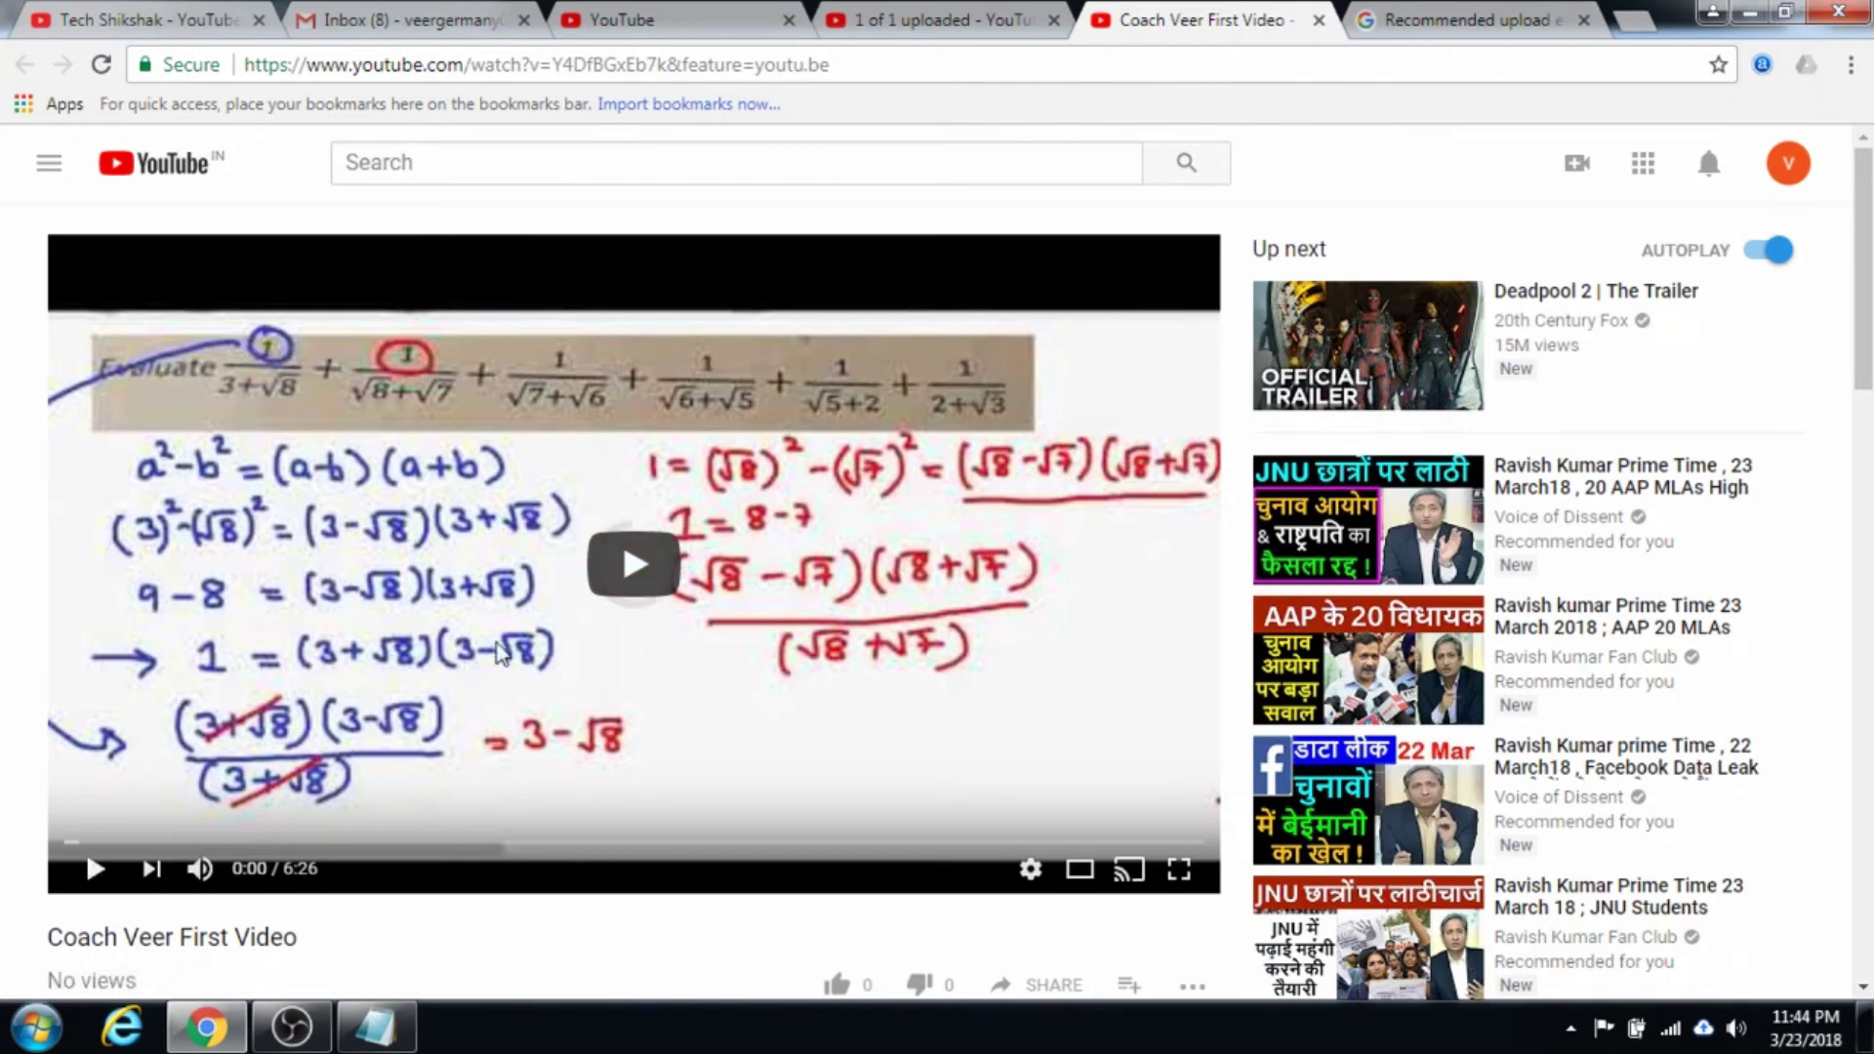
{"action": "left_click", "coordinate": [632, 570]}
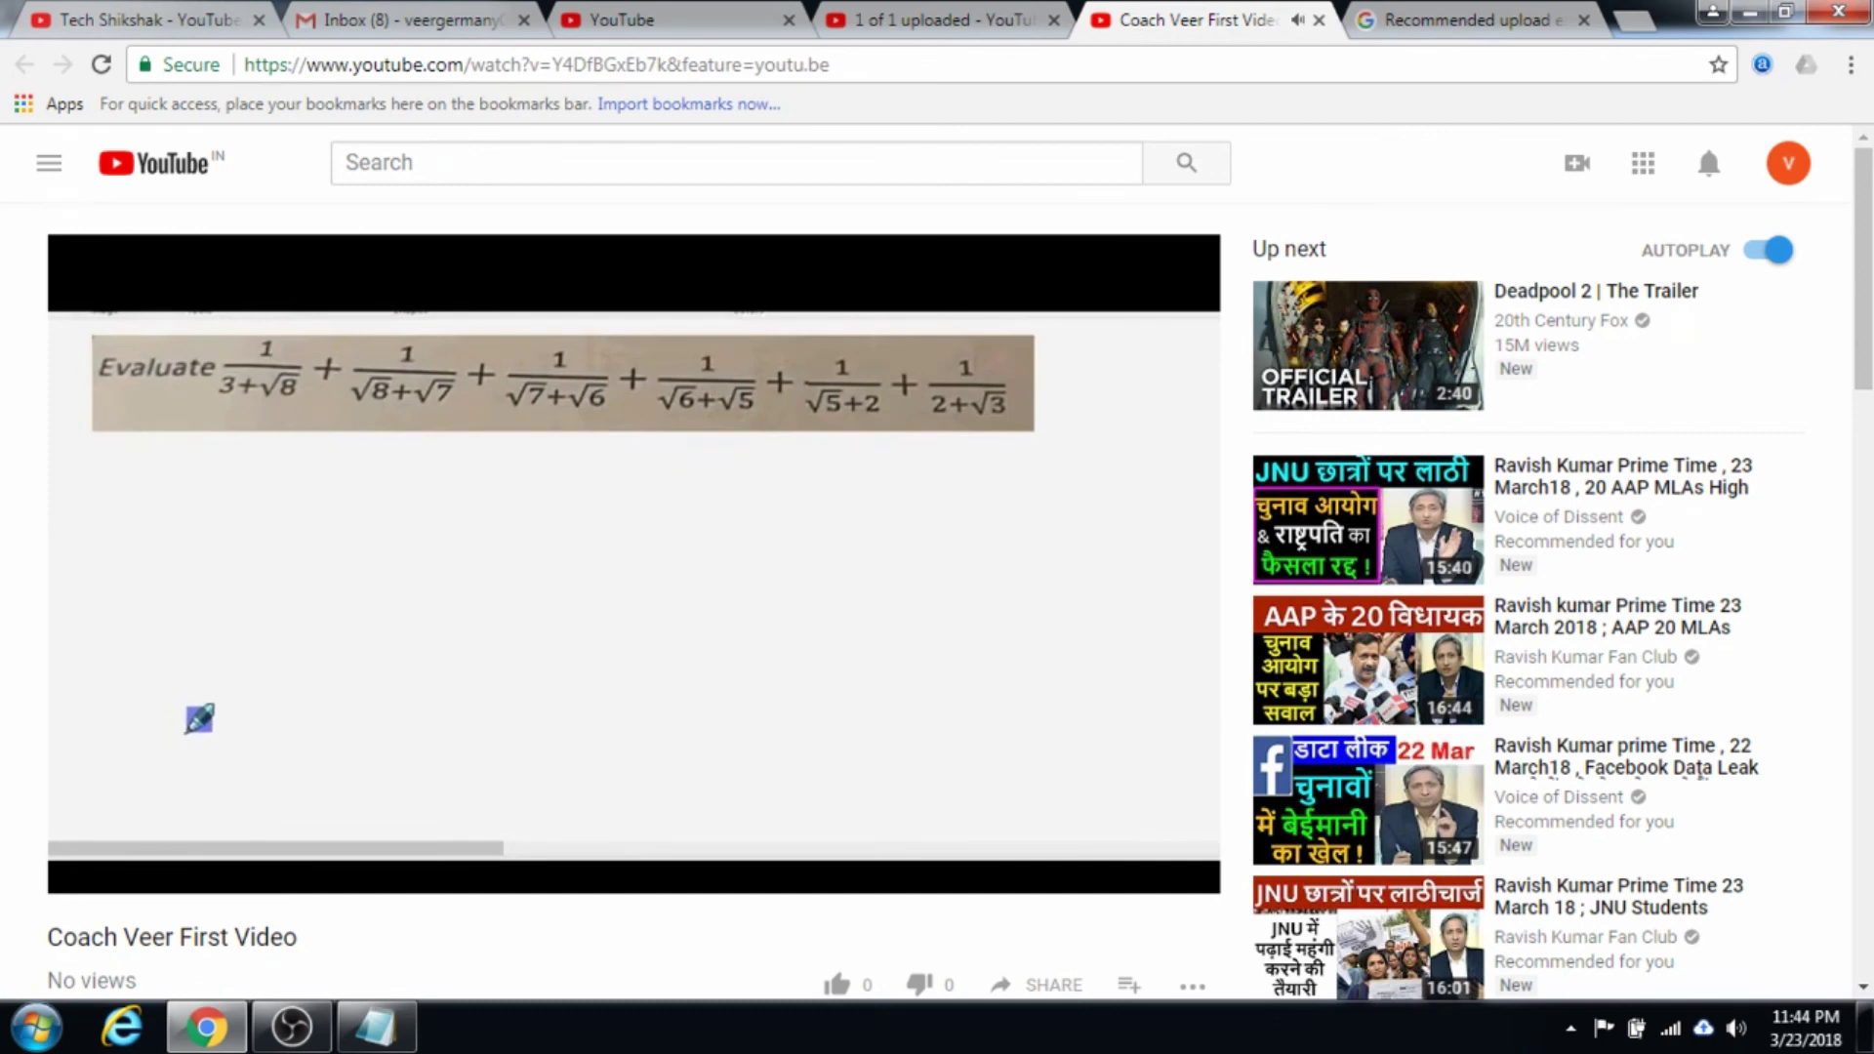
{"action": "left_click_drag", "start_coordinate": [127, 845], "coordinate": [948, 845]}
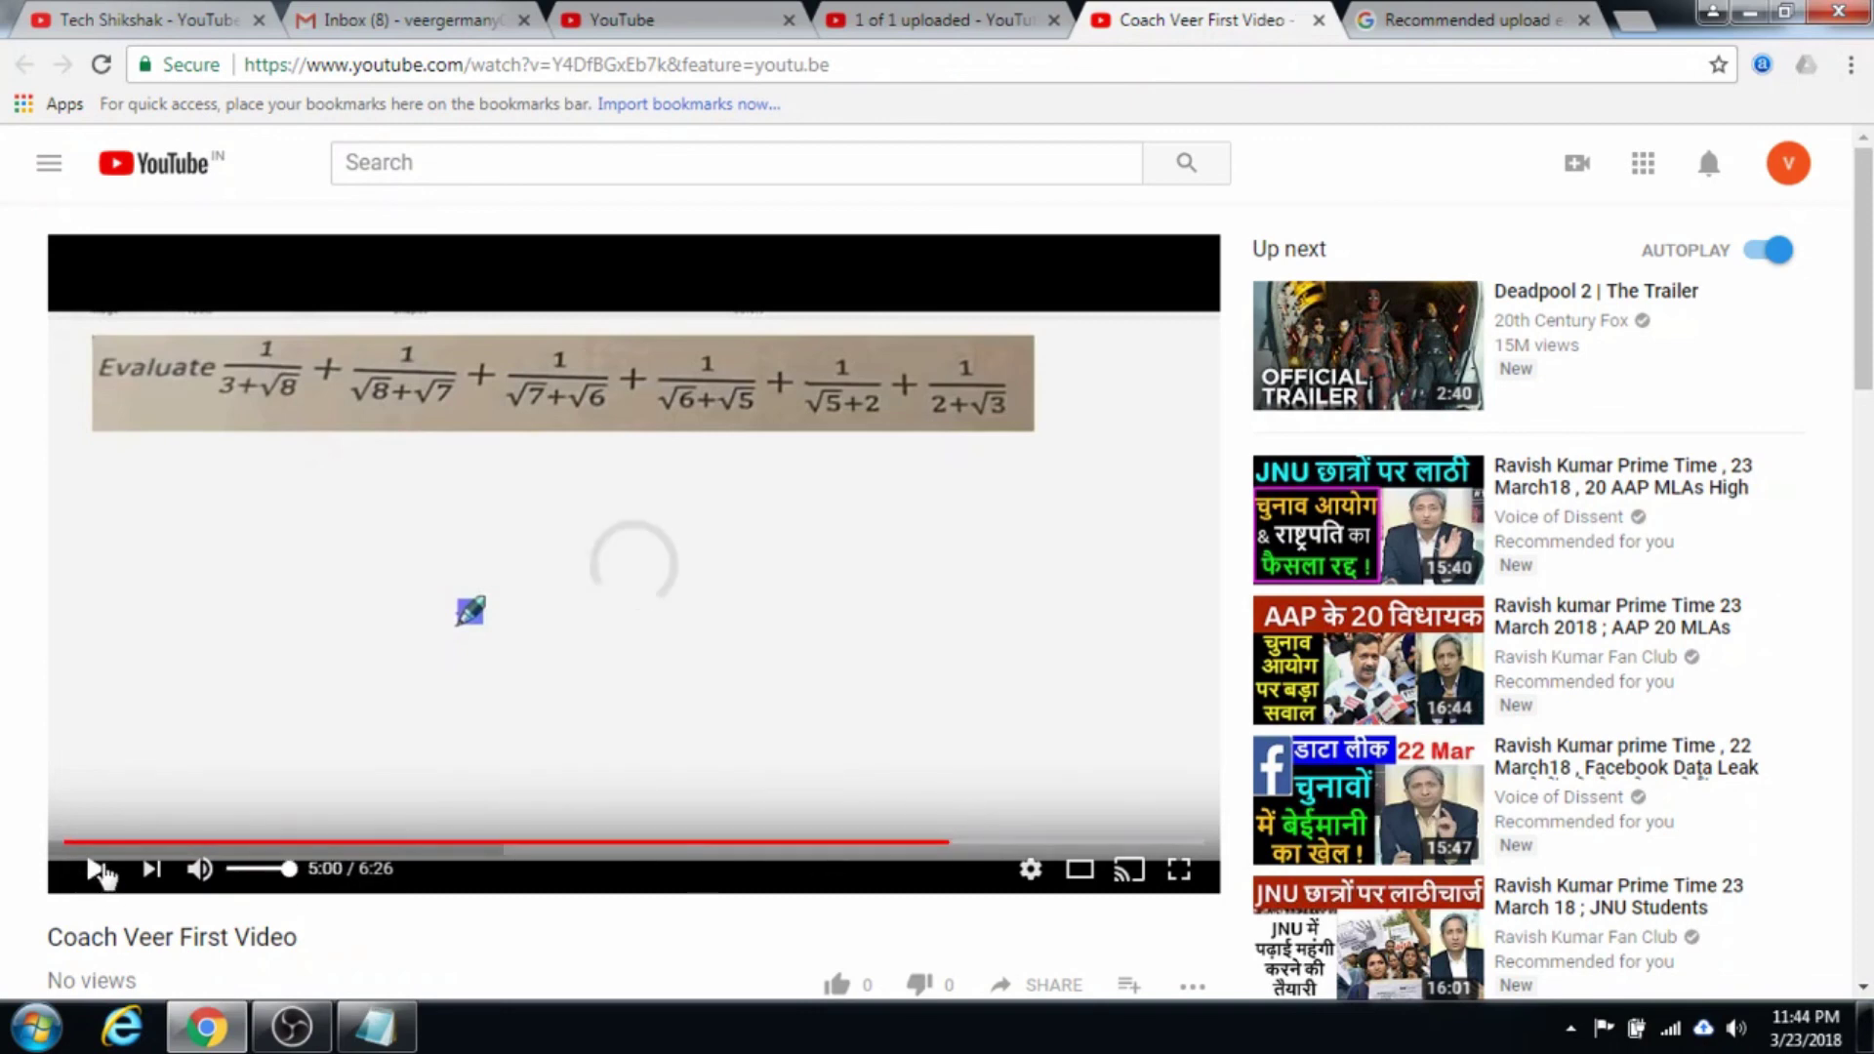